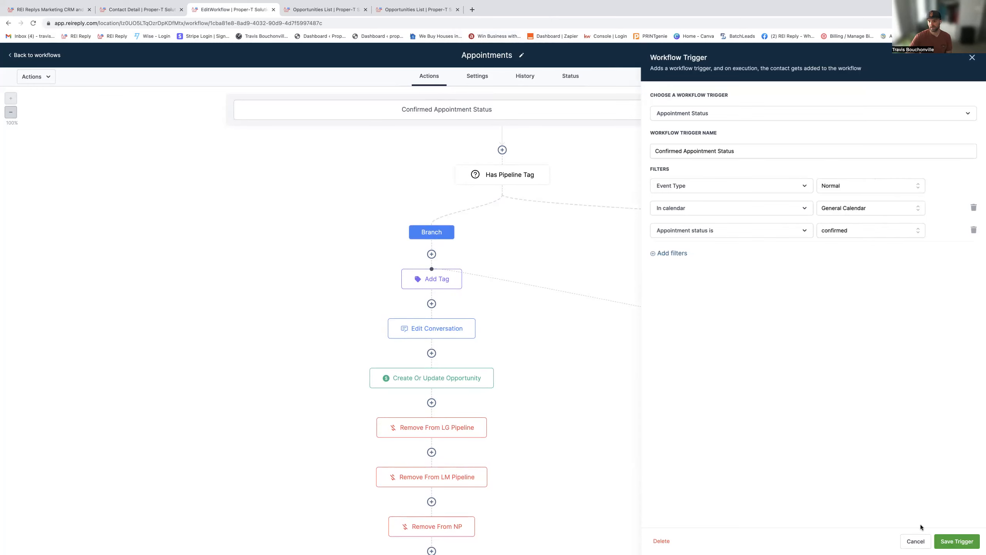
- Close the trigger settings, and examine the Has Pipeline Tag condition and the None branch's Add Lead Generation Pipeline Tag action
left_click(915, 542)
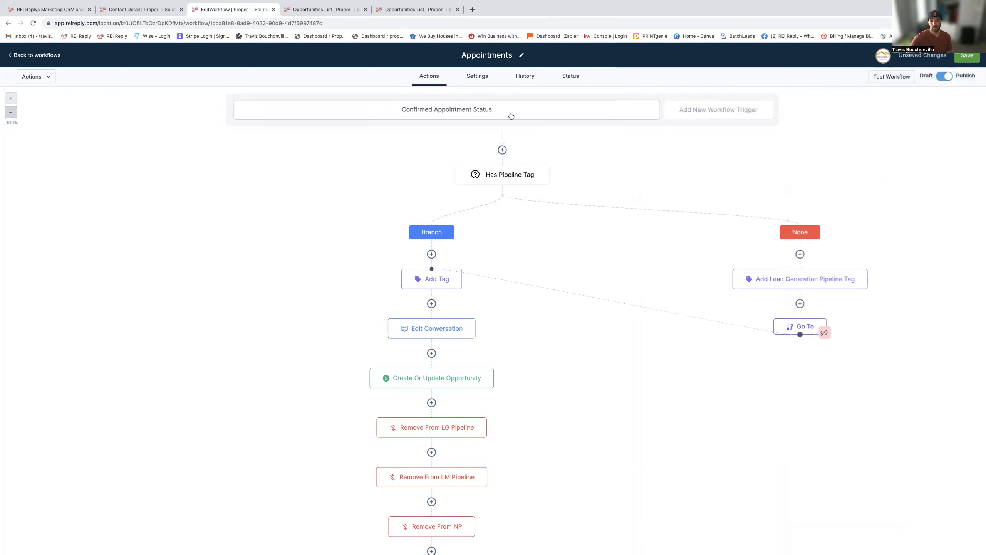
left_click(503, 176)
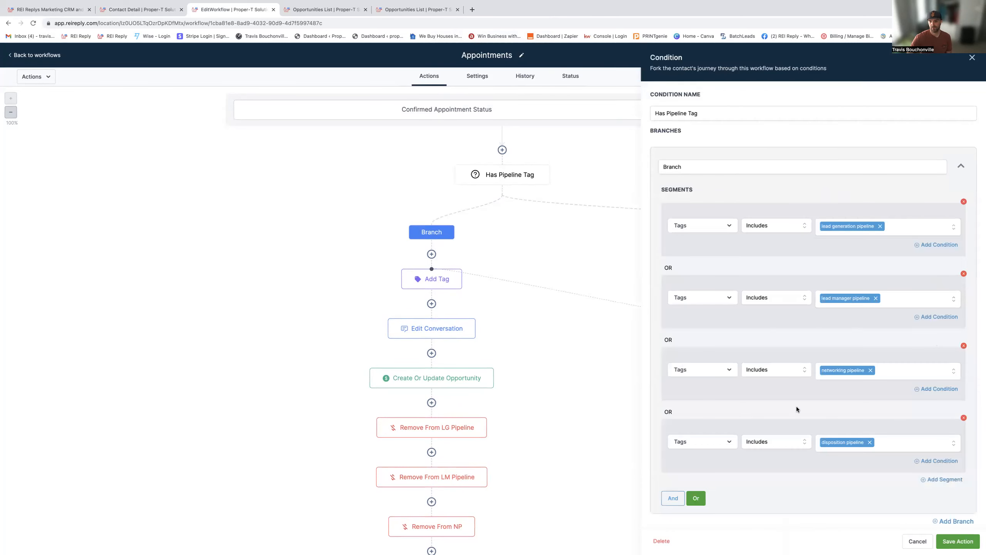
left_click(919, 541)
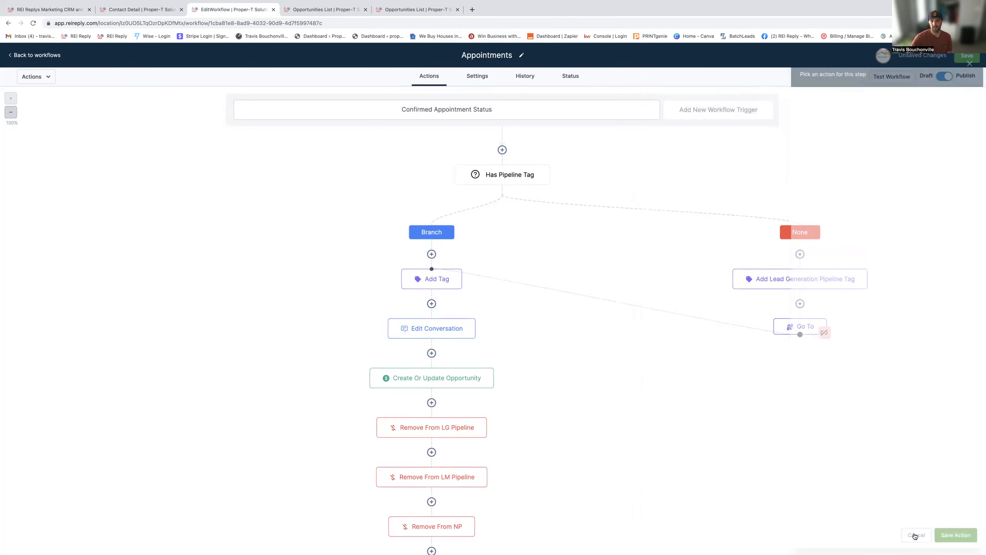
left_click(813, 283)
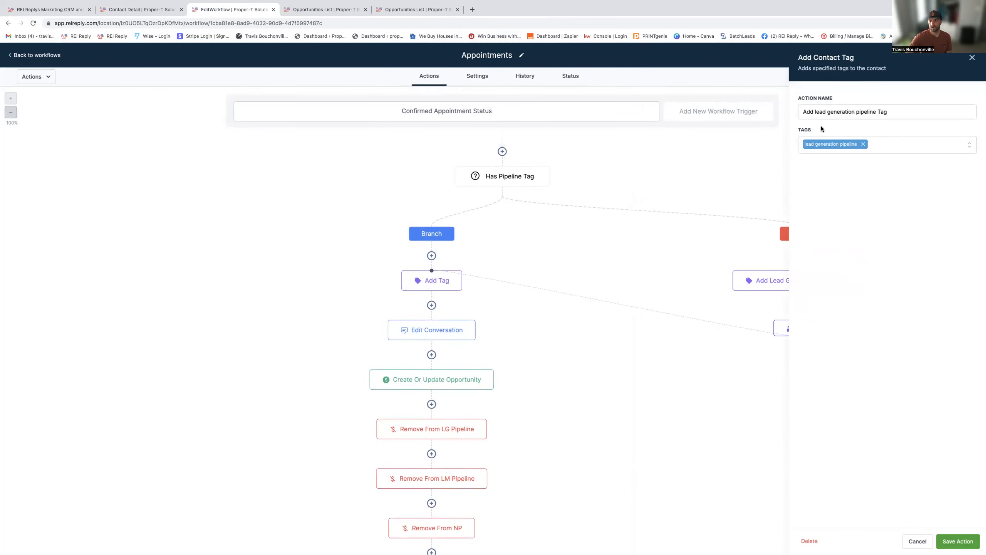
left_click(918, 541)
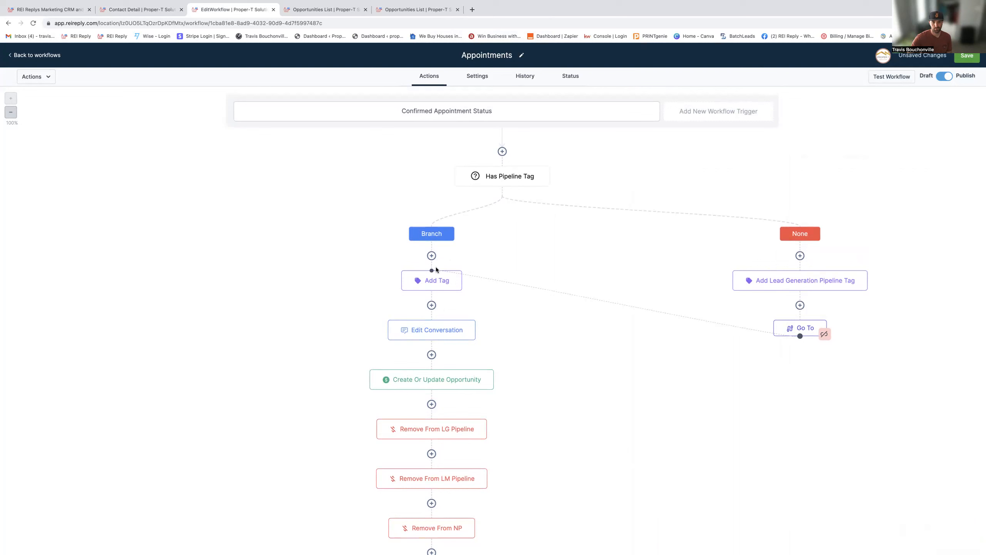
- Examine the settings of the Add Tag and Edit Conversation actions under the Has Pipeline Tag branch
left_click(436, 282)
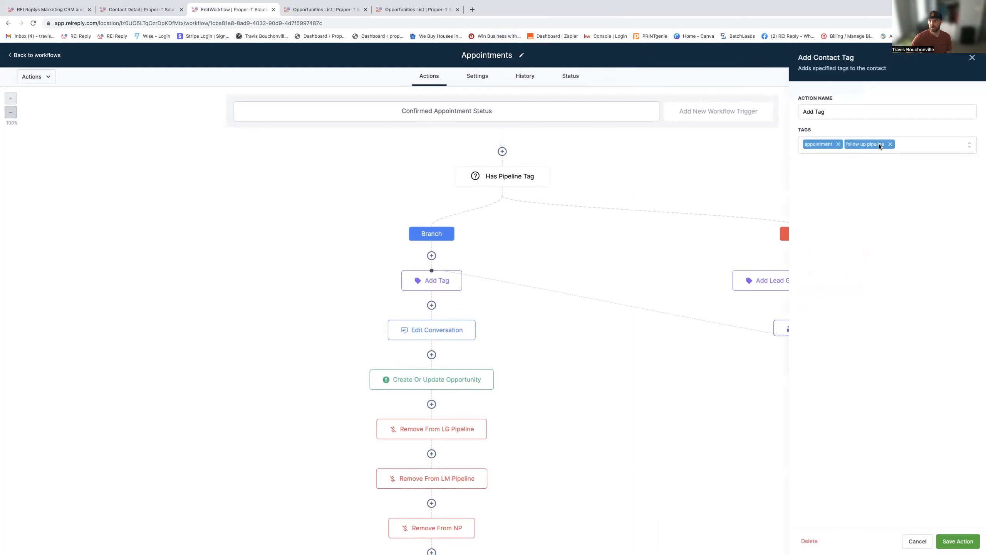
left_click(917, 542)
left_click(450, 340)
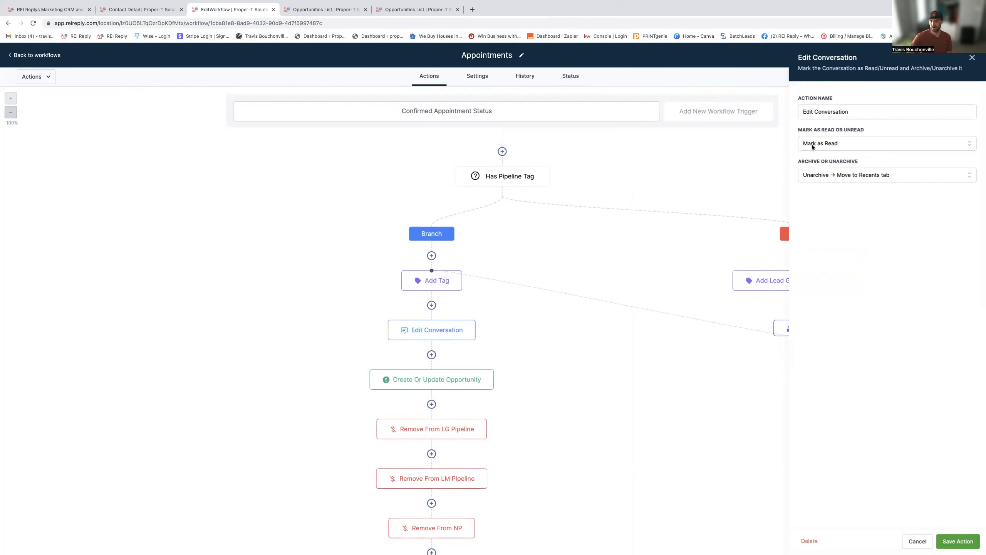
left_click(917, 541)
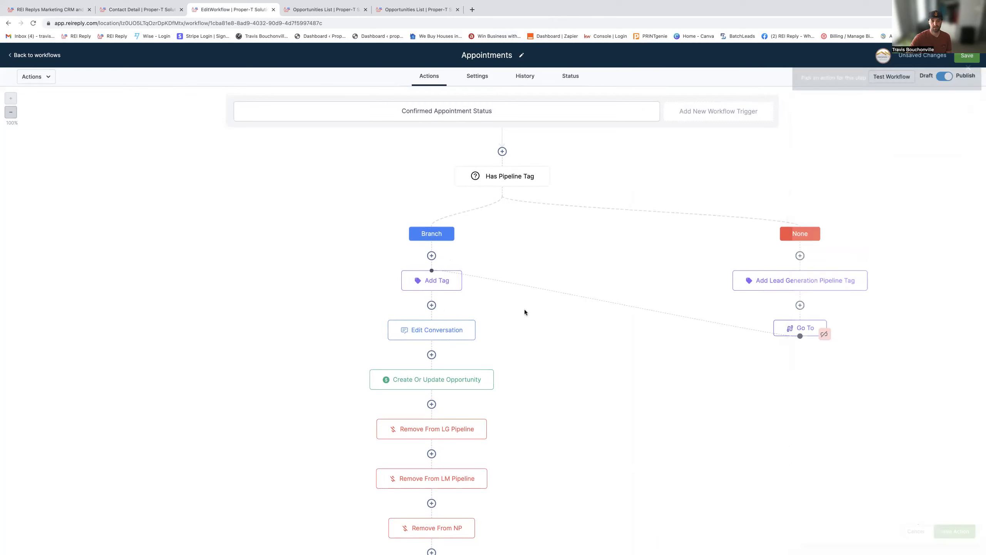
- Examine the first Create Or Update Opportunity action and the Wait 8 Hours Before Appointment settings, saving the wait action
left_click(434, 382)
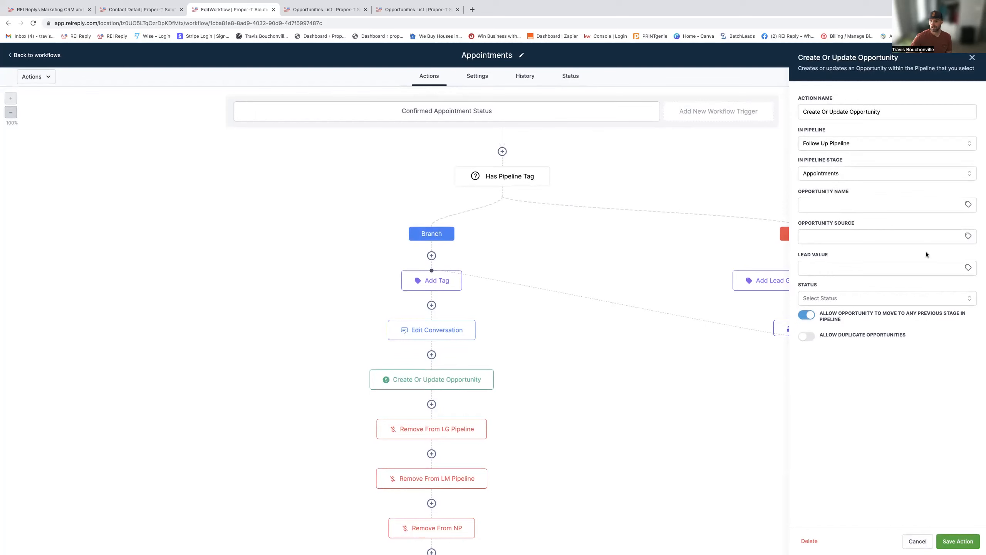
left_click(918, 542)
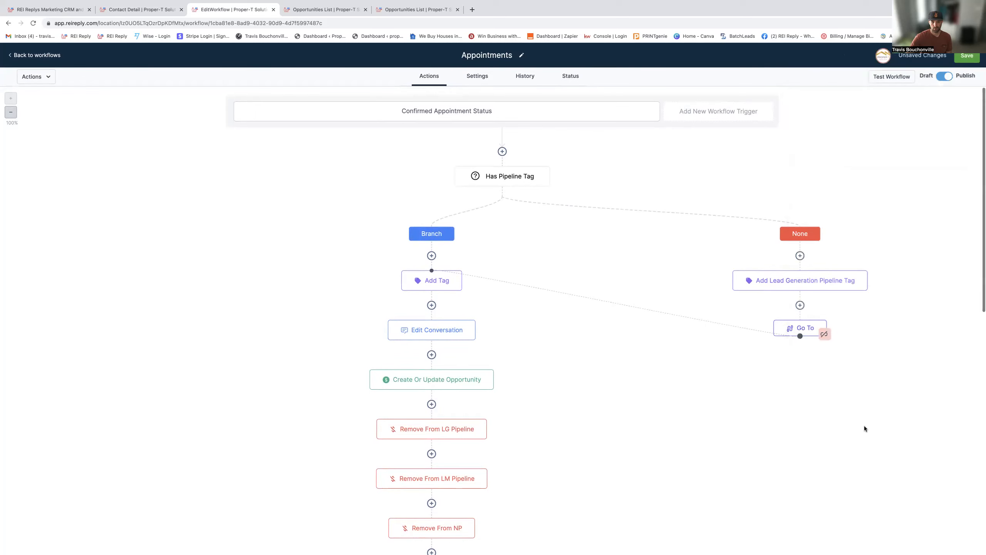
scroll(434, 439, "down", 2)
scroll(436, 420, "down", 2)
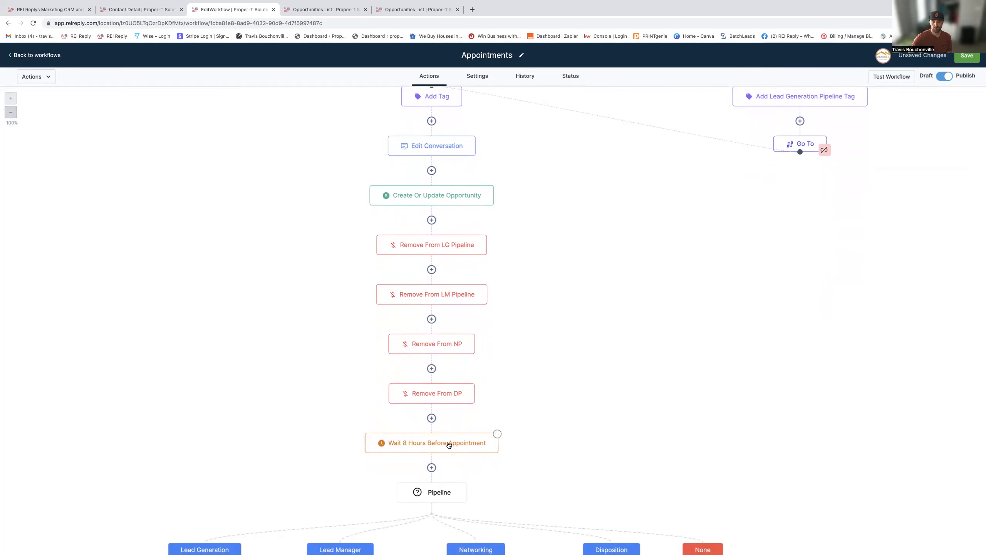
left_click(428, 446)
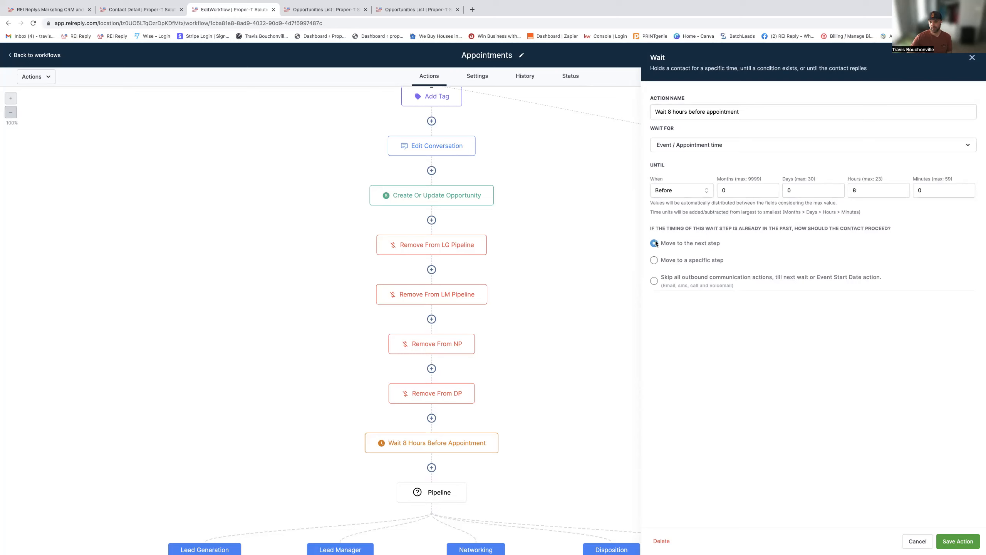
left_click(958, 541)
- Examine the Pipeline condition's branches and the tag segments that route each contact, leaving it without saving
scroll(519, 379, "down", 6)
scroll(533, 334, "down", 3)
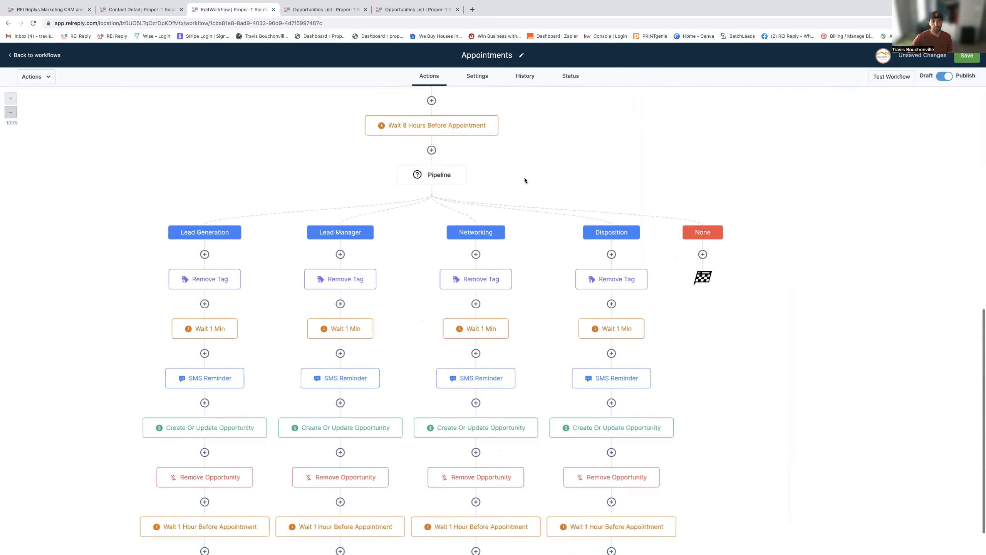
left_click(437, 160)
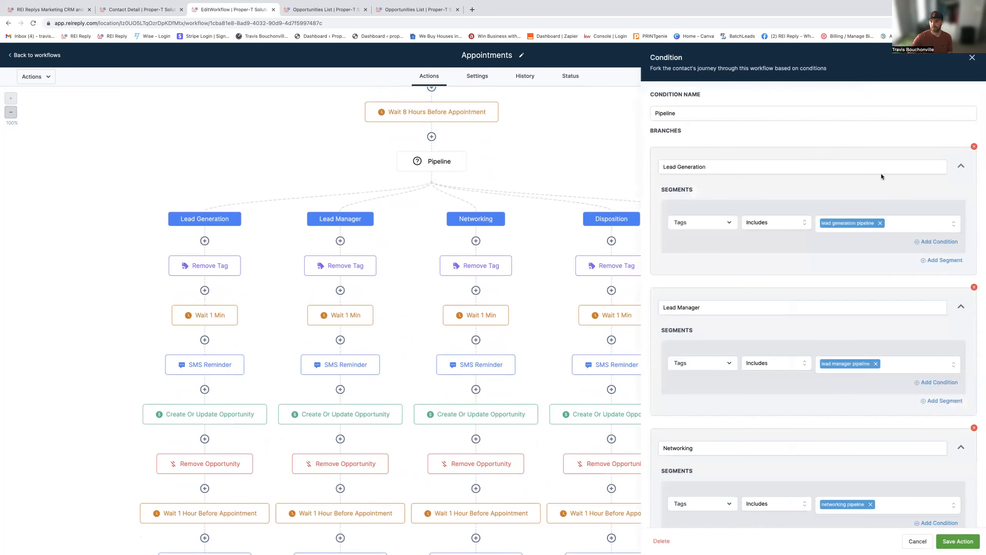
scroll(849, 443, "down", 5)
scroll(824, 164, "up", 5)
scroll(856, 416, "down", 5)
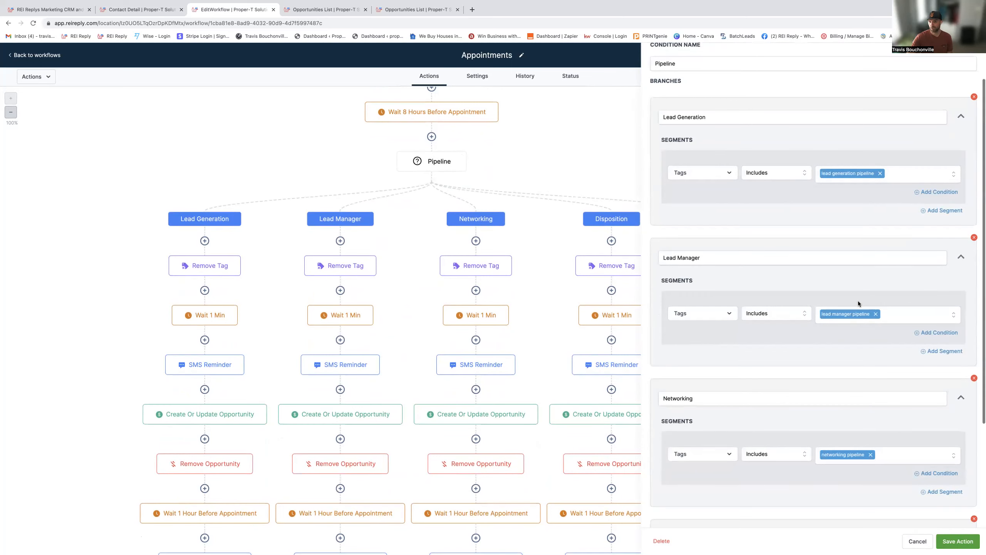
left_click(918, 542)
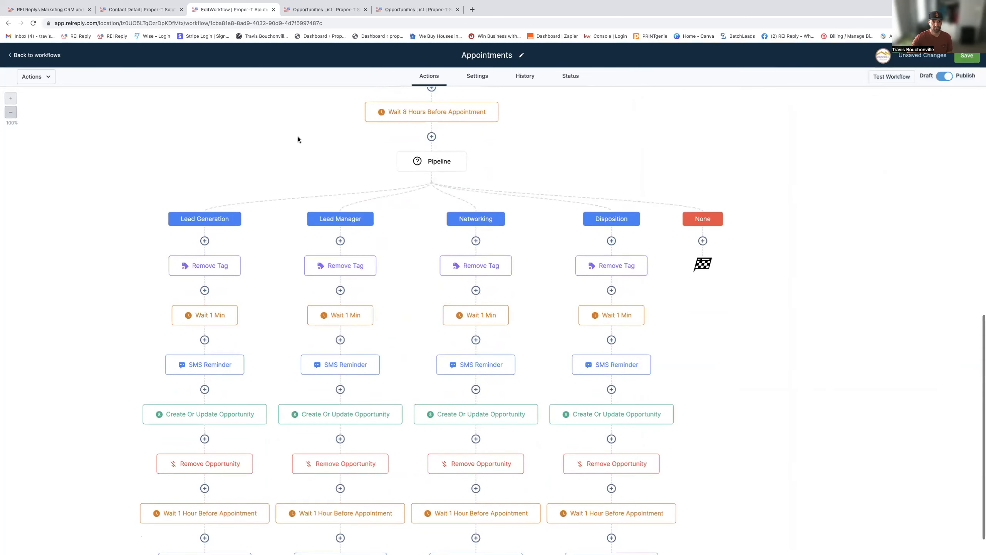
- Examine the Remove Tag action and the SMS Reminder message in the Lead Generation branch
left_click(205, 265)
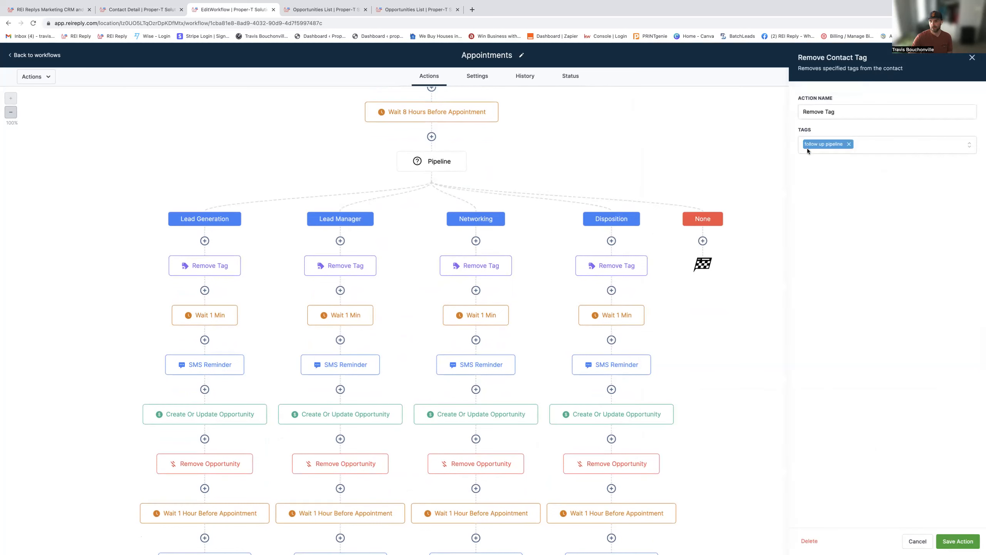
left_click(917, 542)
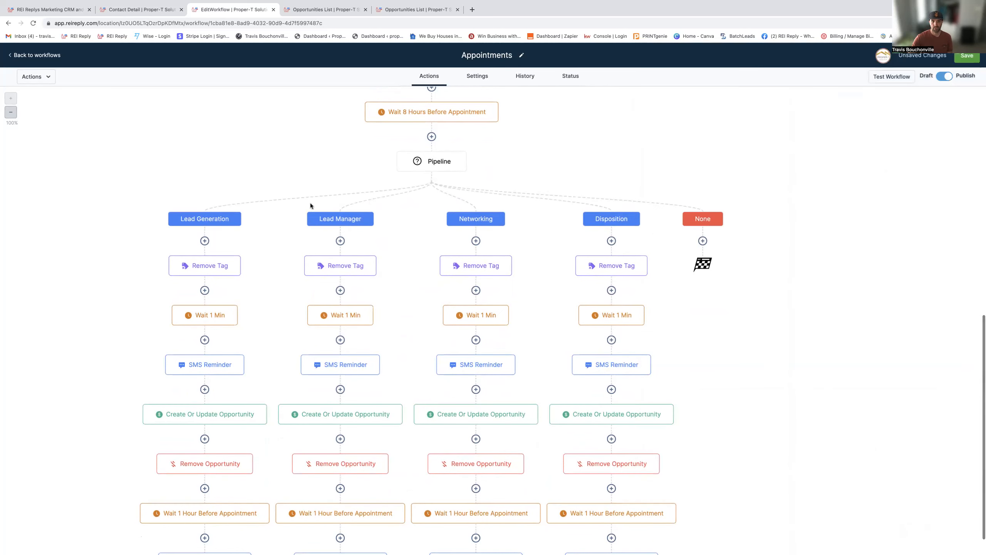
scroll(219, 313, "down", 1)
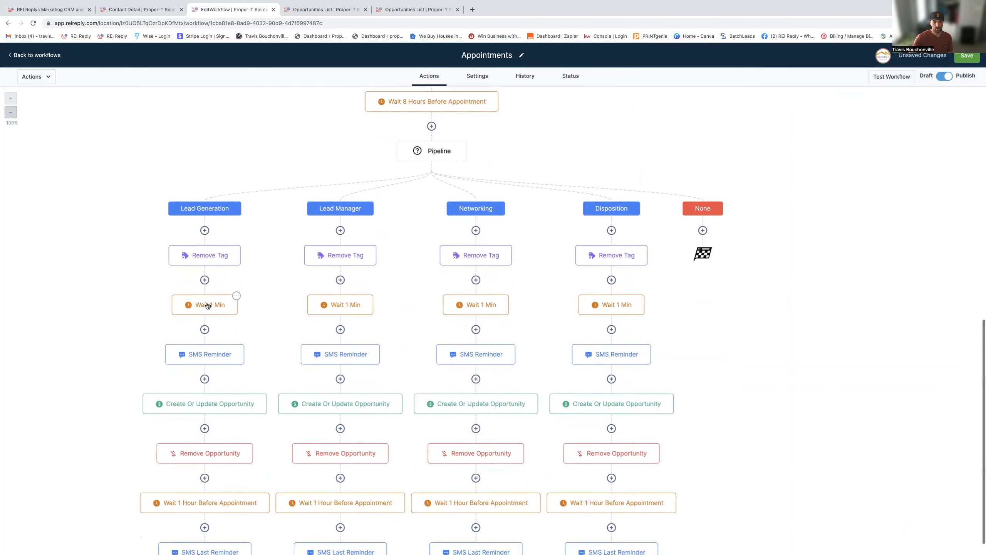
left_click(211, 354)
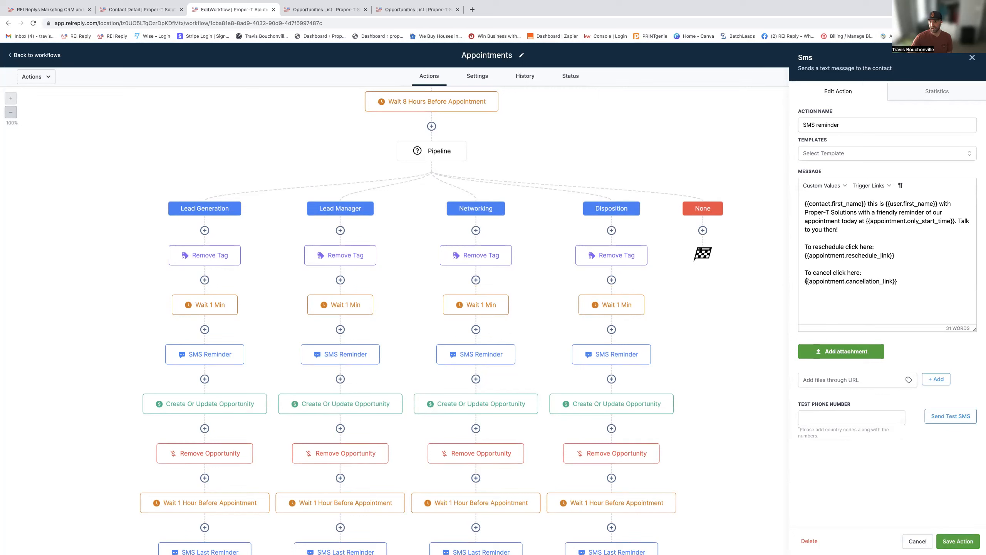
left_click(916, 541)
- Examine the Lead Generation branch's Create Or Update Opportunity action, saving it, and its Remove Opportunity action
scroll(175, 362, "down", 2)
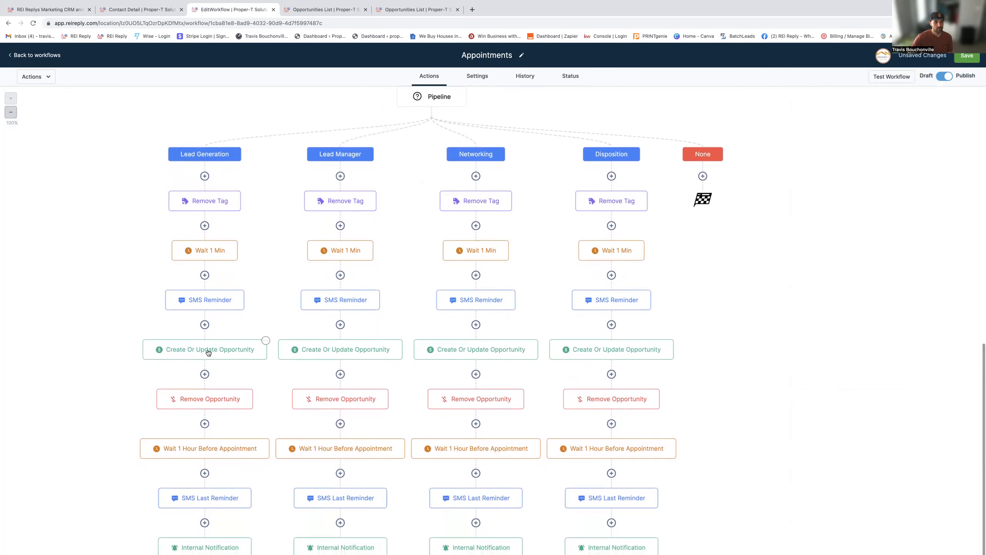
left_click(208, 350)
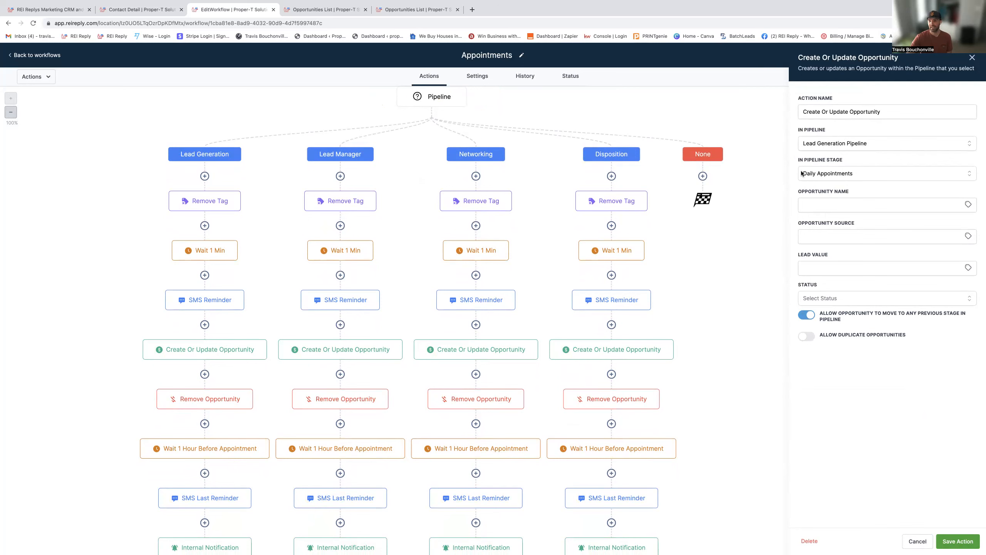
left_click(958, 541)
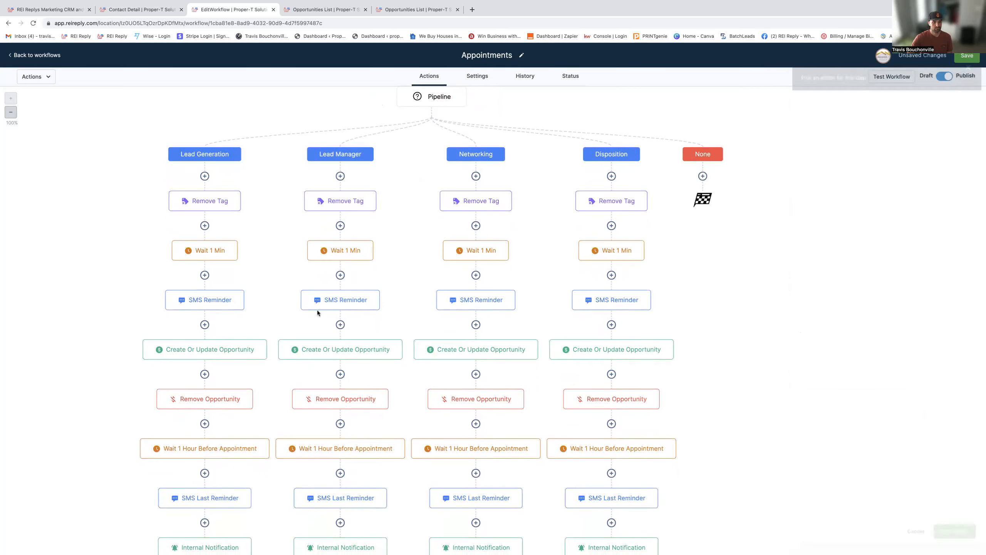
left_click(204, 401)
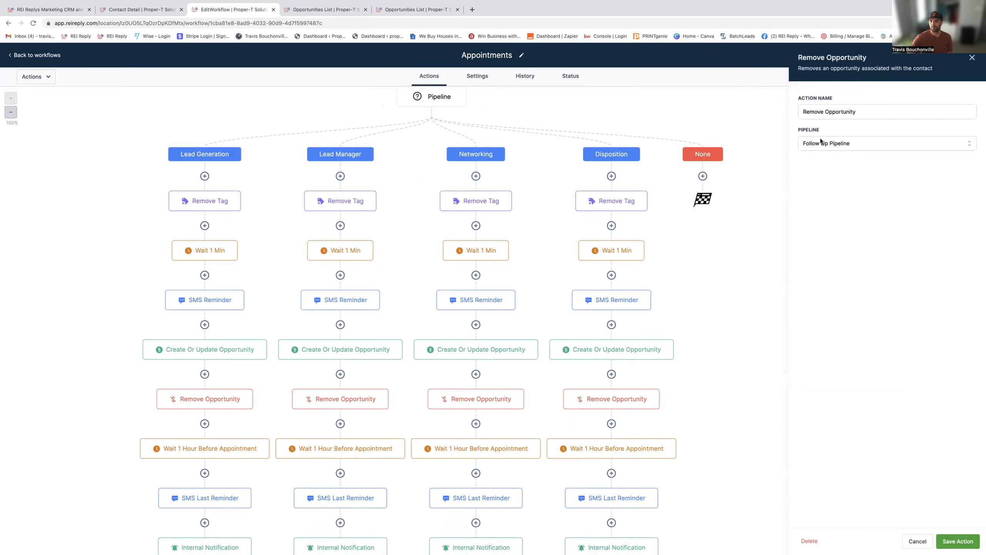
left_click(917, 543)
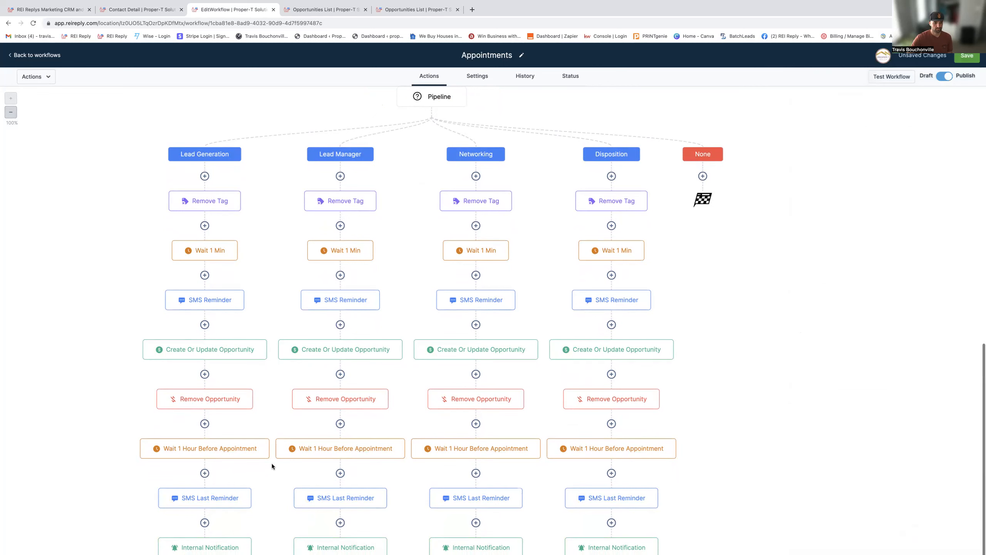
- Examine the timing and past-time handling of the Lead Generation branch's Wait 1 Hour Before Appointment action, and save it
scroll(247, 447, "down", 2)
left_click(213, 381)
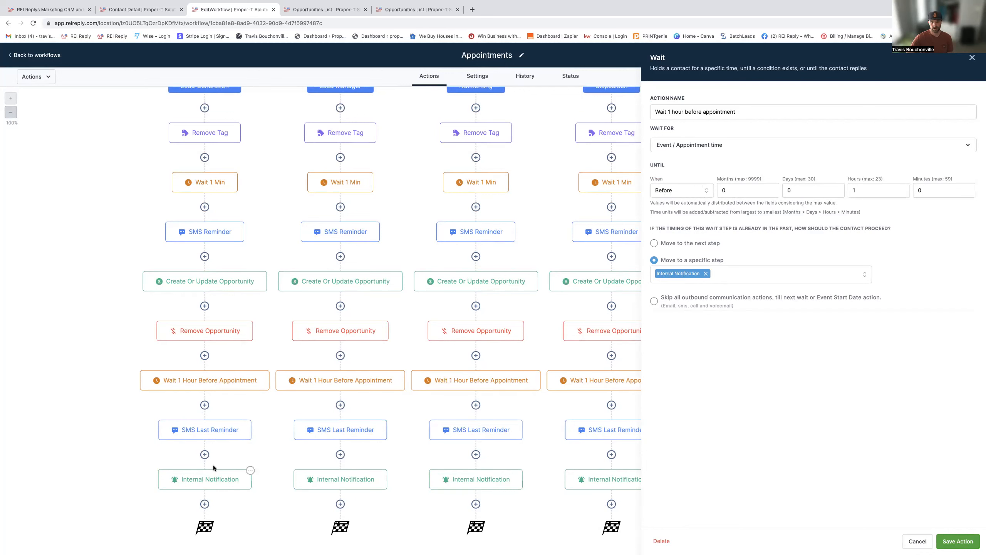
left_click(962, 544)
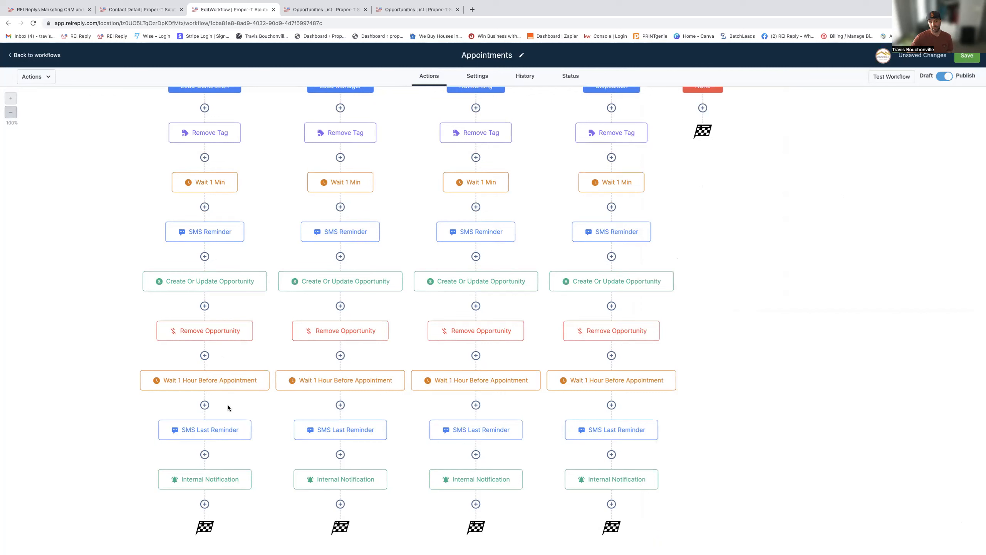
- Examine the SMS Last Reminder and Internal Notification messages in the Lead Generation branch
left_click(211, 433)
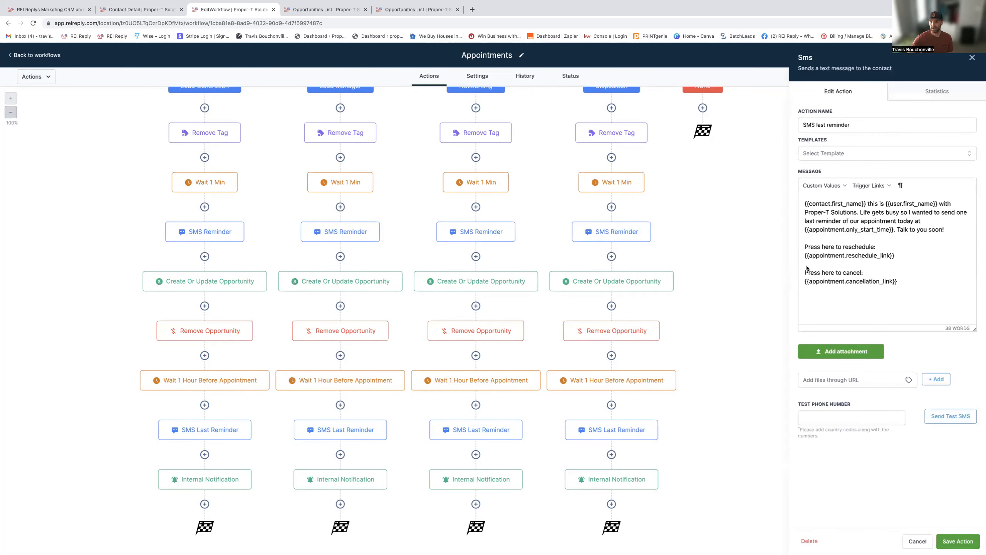
left_click(918, 542)
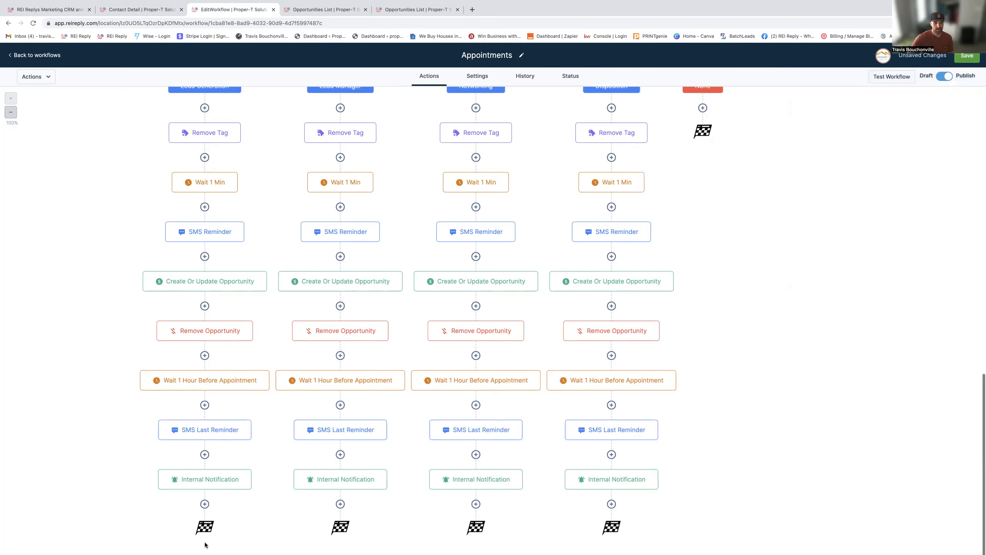
left_click(213, 475)
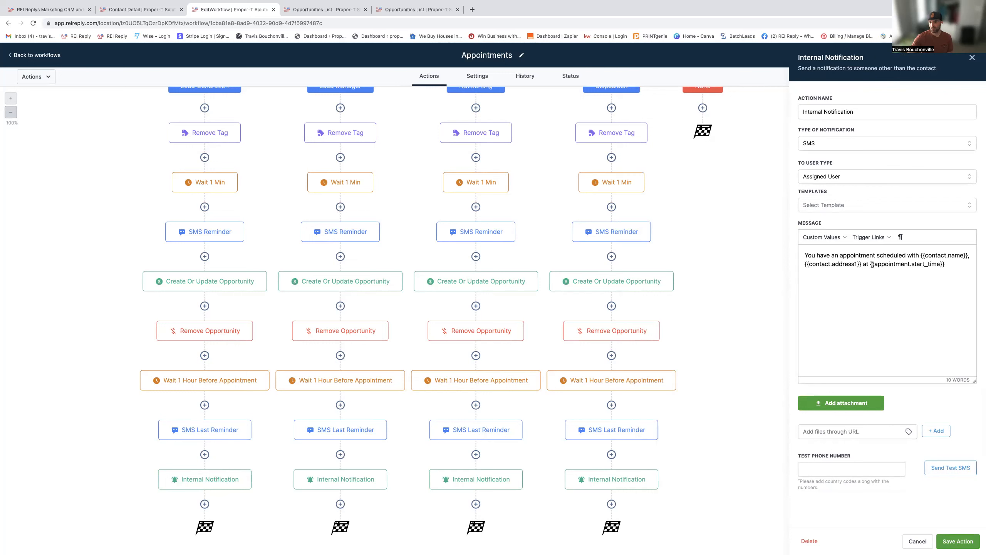
left_click(917, 541)
- Leave the Appointments workflow and open the trigger settings of the Cancelled Appointment workflow
scroll(286, 409, "up", 5)
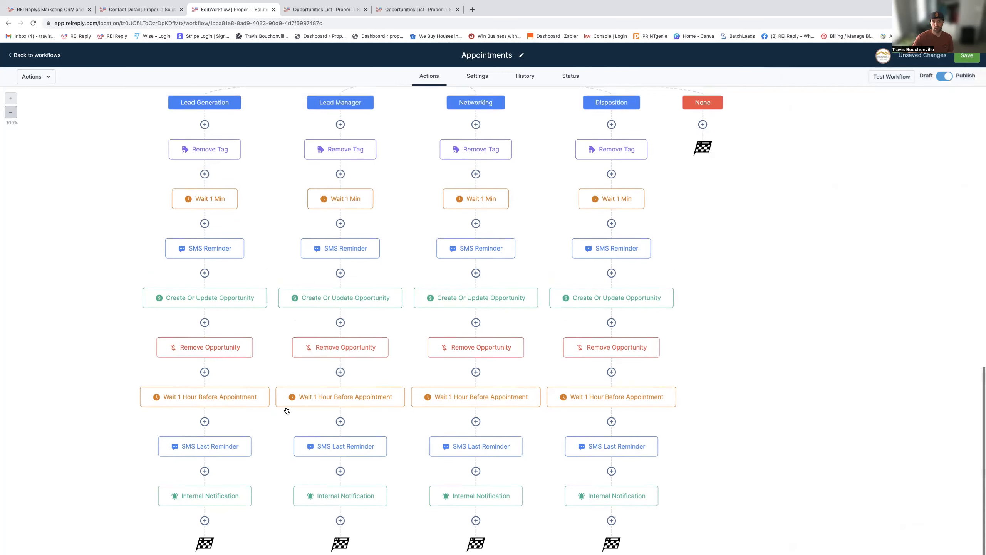
left_click(49, 55)
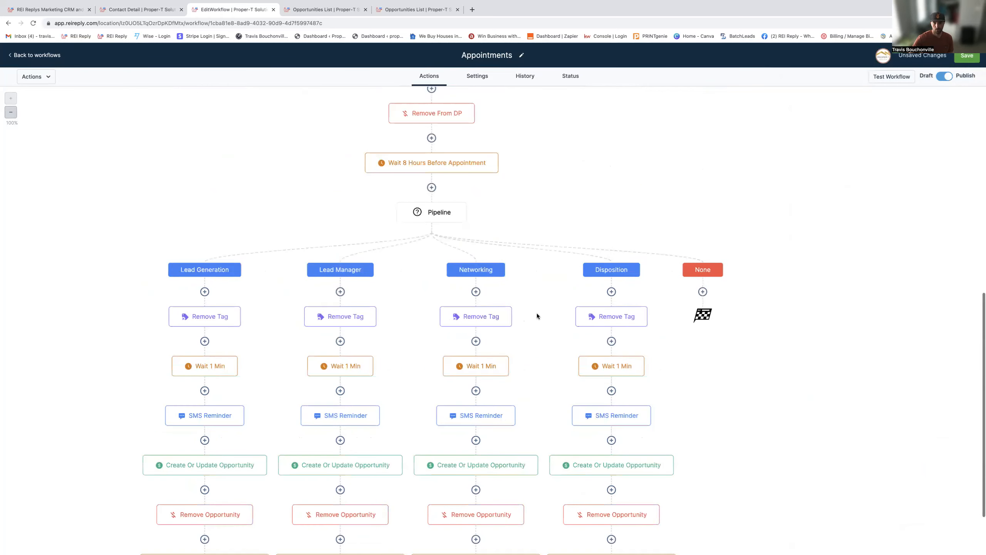
left_click(513, 327)
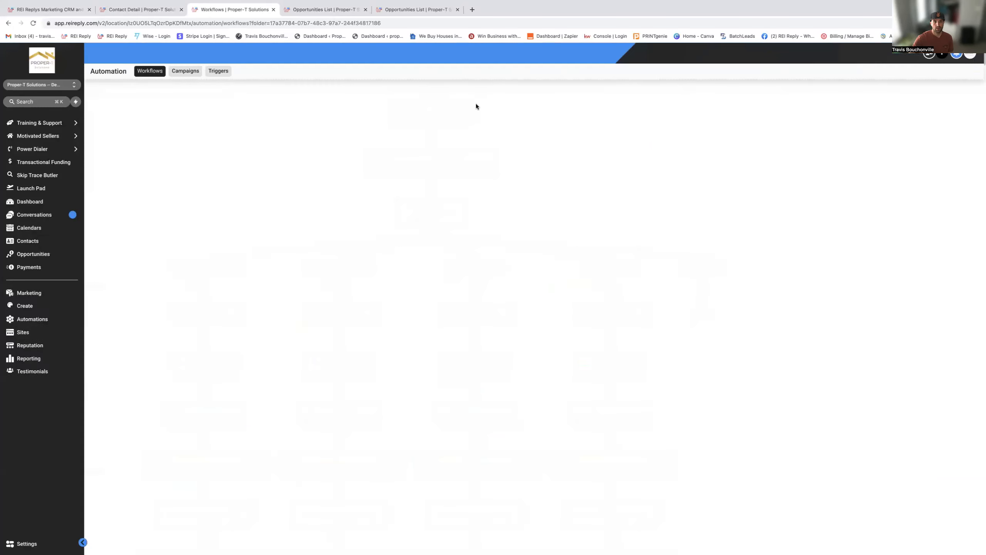
left_click(379, 211)
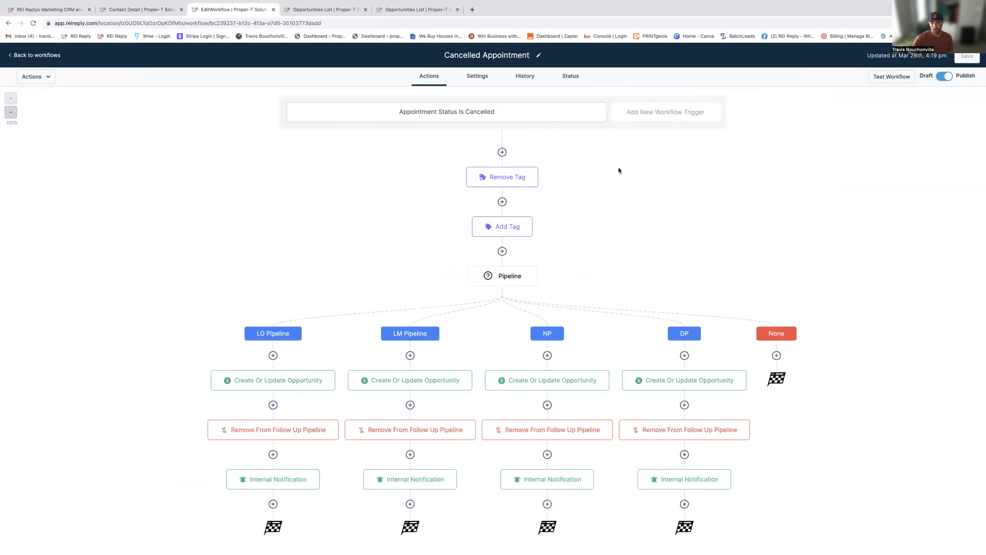
left_click(587, 117)
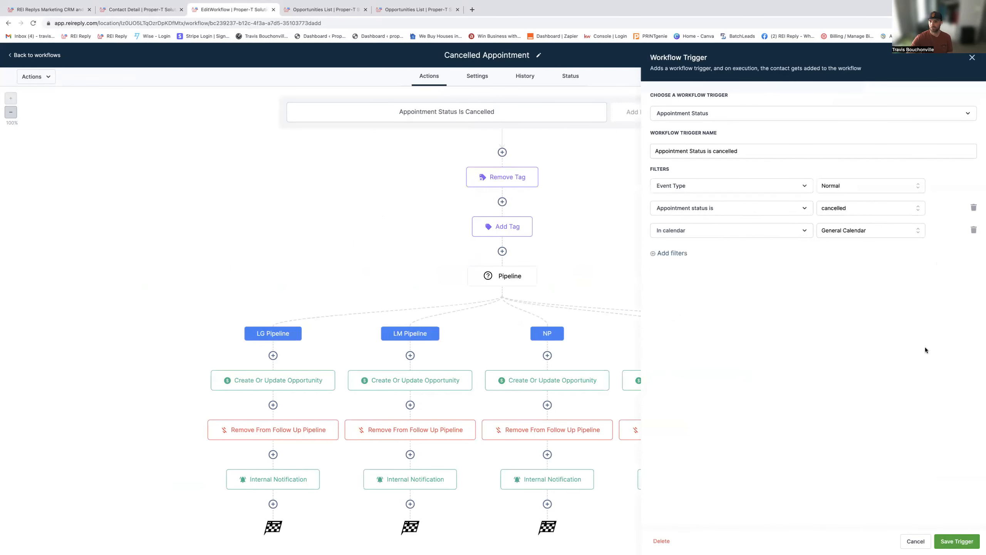
- Save the cancelled-appointment trigger and examine the tags in the workflow's Remove Tag and Add Tag actions
left_click(957, 542)
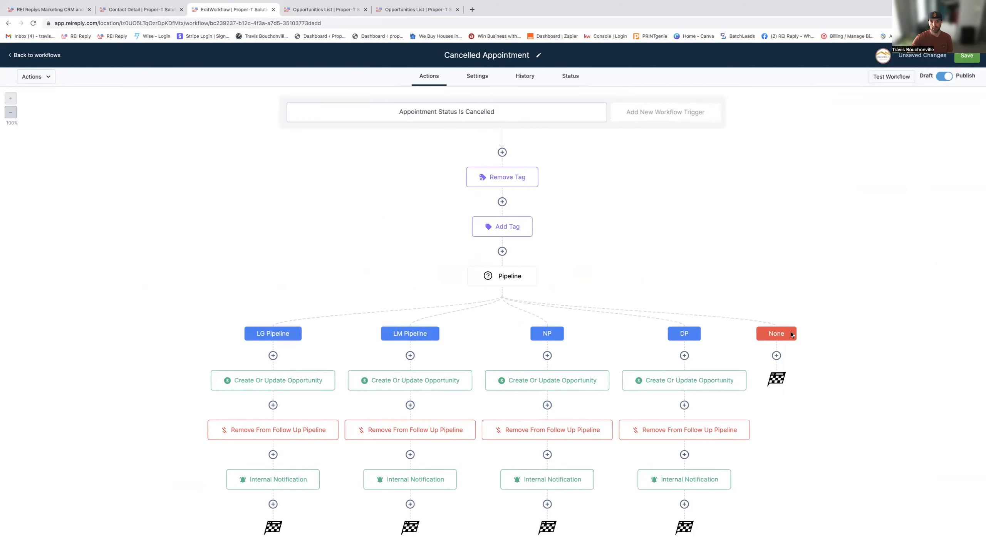
left_click(501, 180)
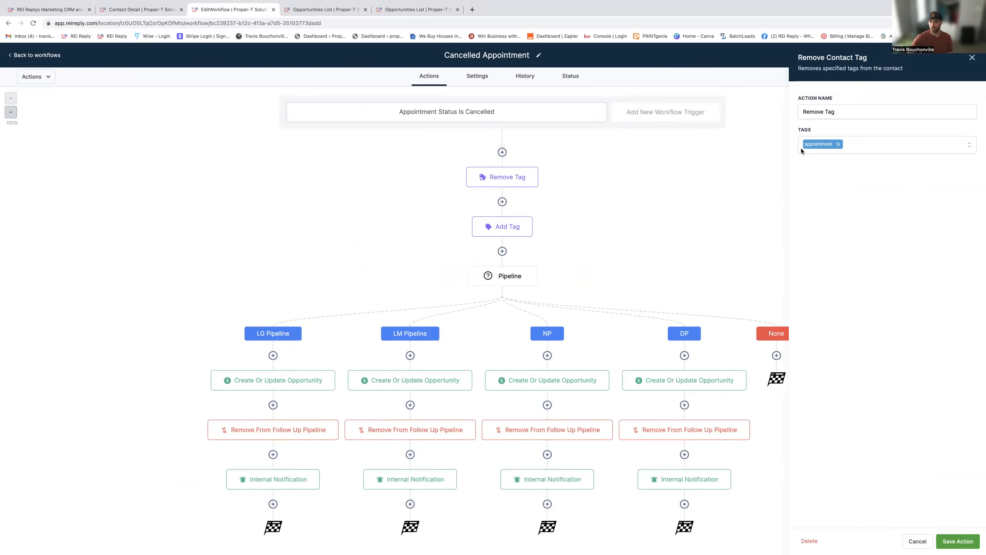
left_click(917, 543)
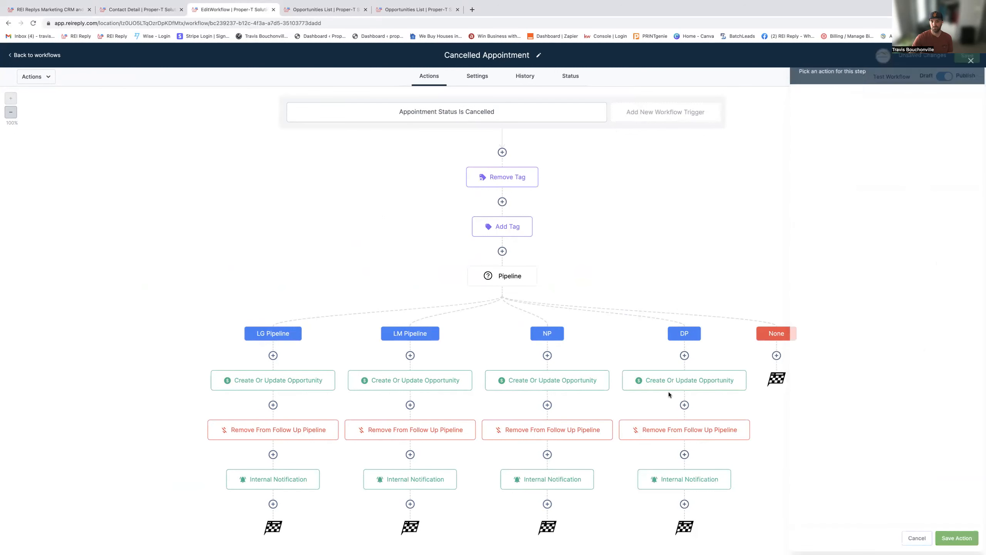
left_click(509, 228)
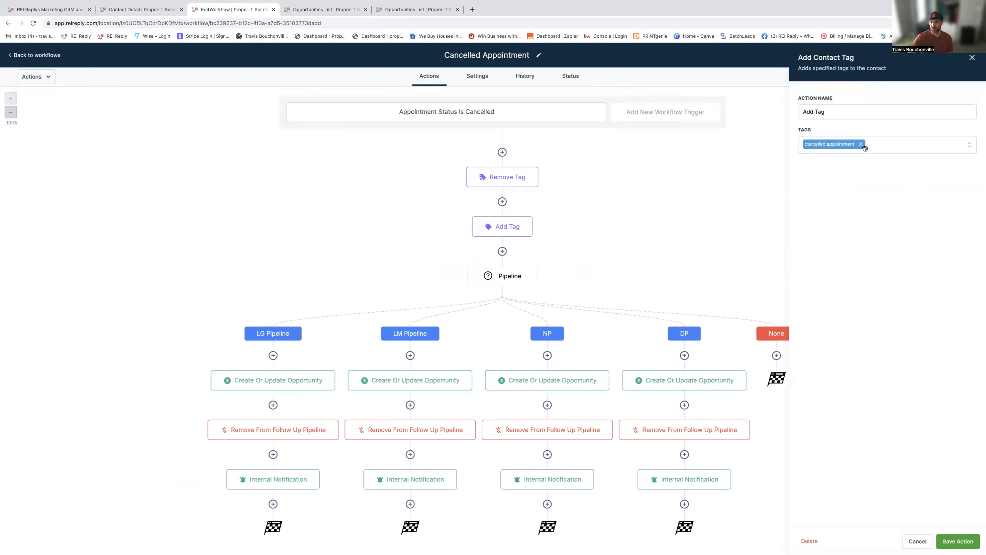
left_click(918, 541)
- Examine the tag segments that define each branch of the Pipeline condition, leaving them as they are
left_click(507, 276)
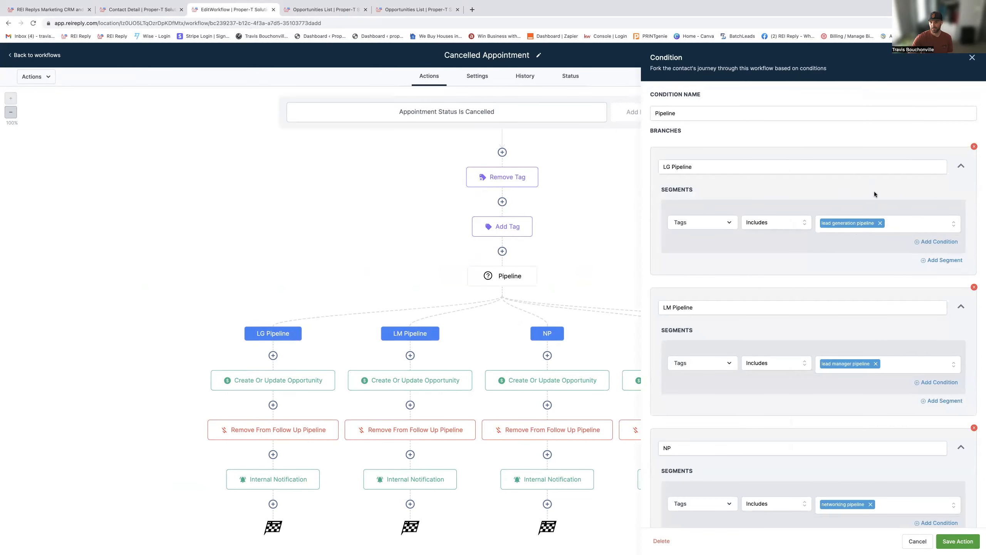
scroll(889, 258, "down", 4)
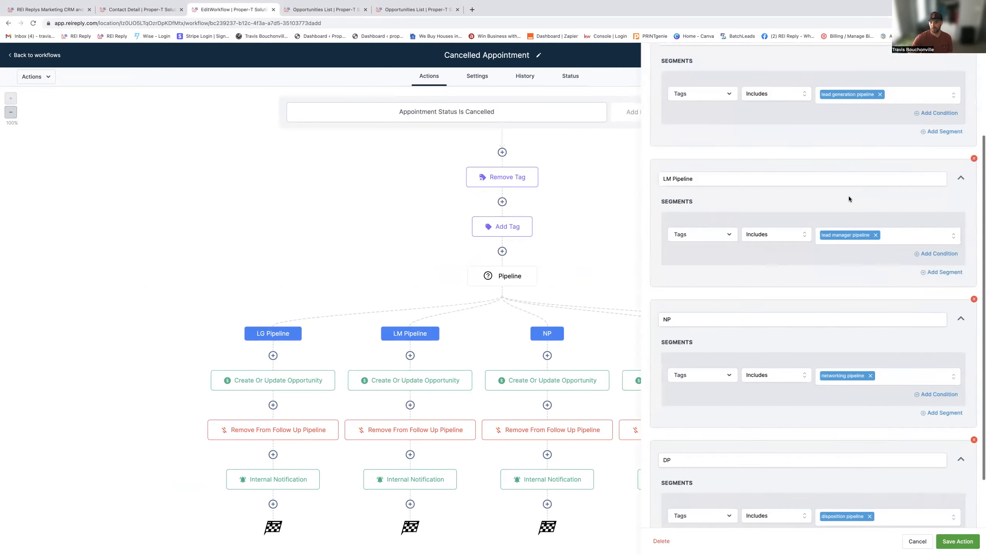
scroll(847, 206, "up", 5)
left_click(919, 541)
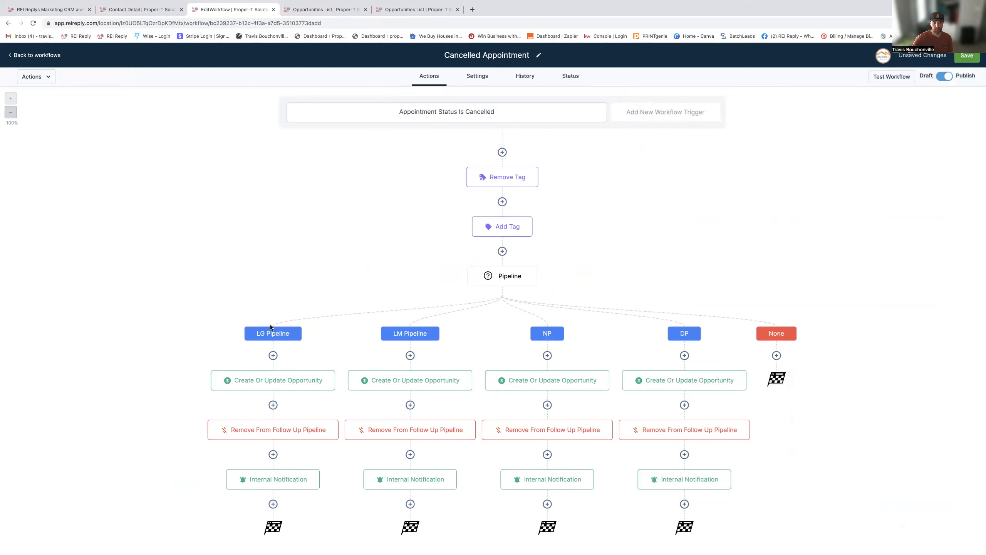
- Examine the LG Pipeline branch's Create Or Update Opportunity, Remove From Follow Up Pipeline and Internal Notification actions
left_click(279, 387)
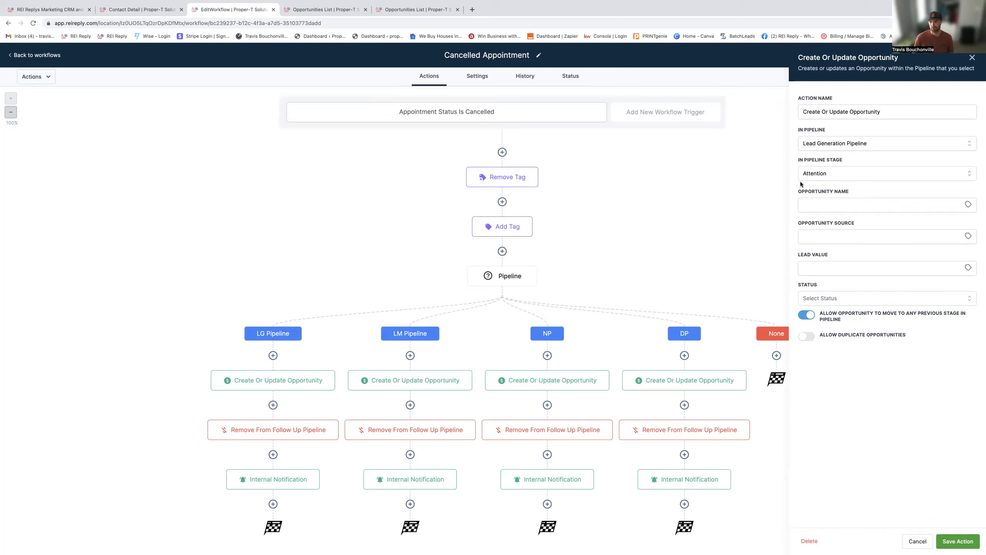
left_click(918, 540)
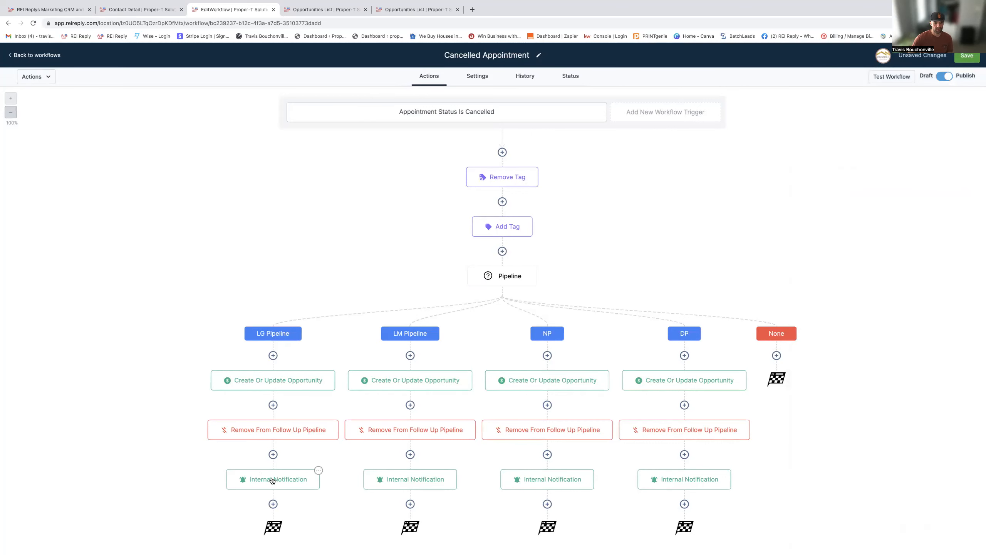
left_click(281, 433)
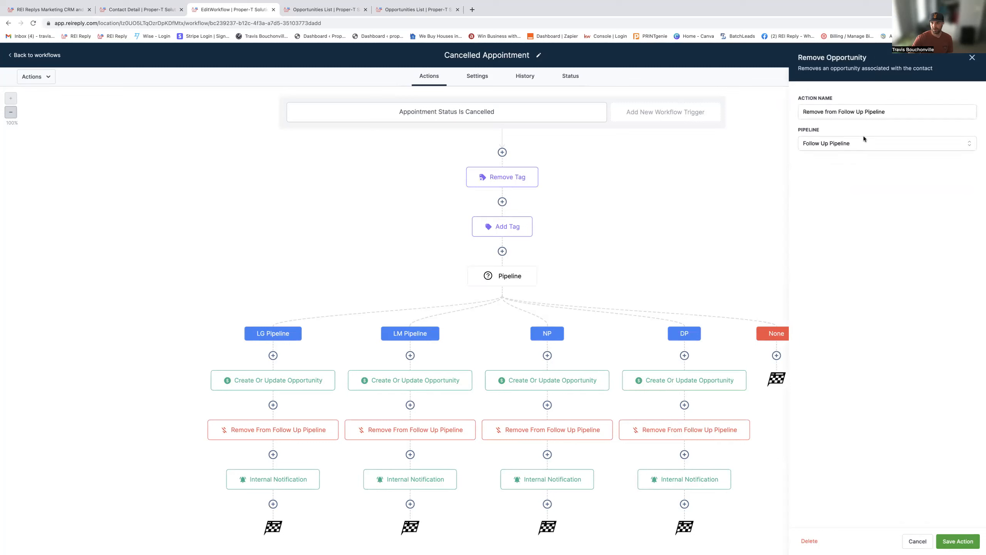
left_click(916, 541)
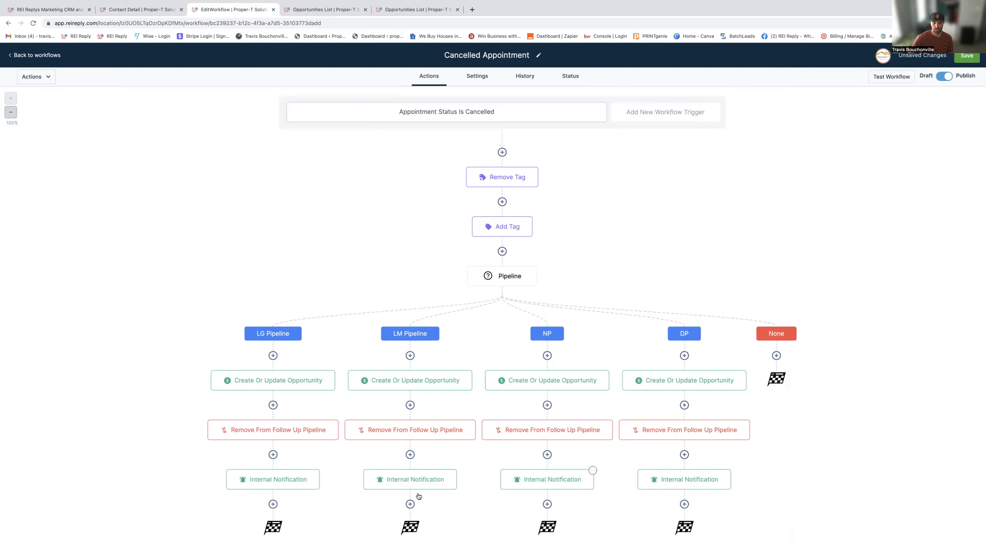
left_click(277, 481)
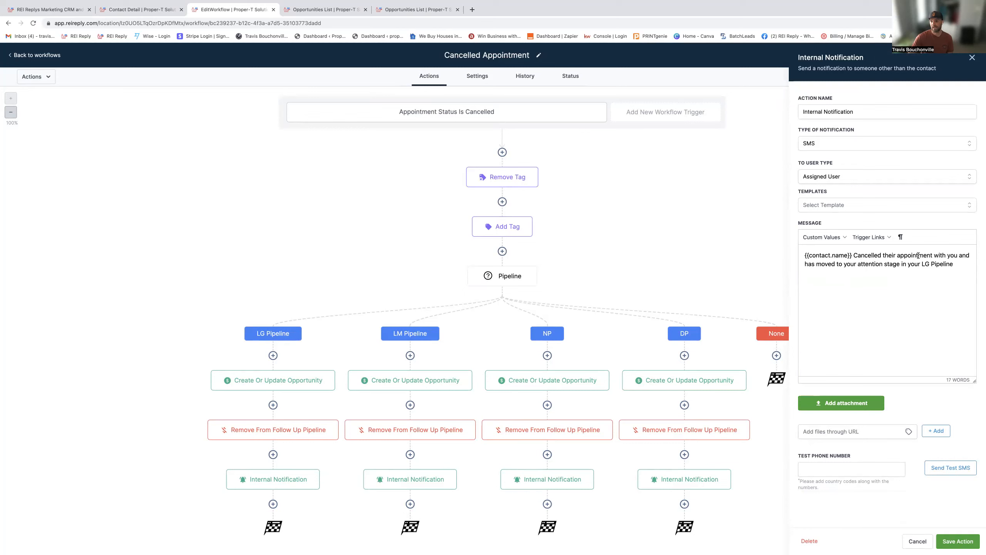
left_click(917, 542)
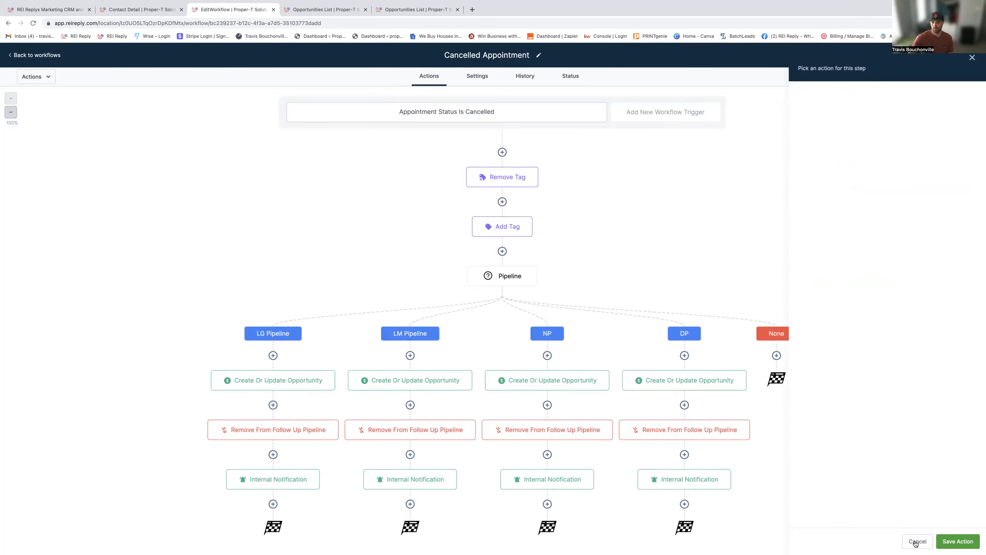
- Leave the Cancelled Appointment workflow, discarding its unsaved changes, and open the Send Appointment Booking workflow
left_click(37, 57)
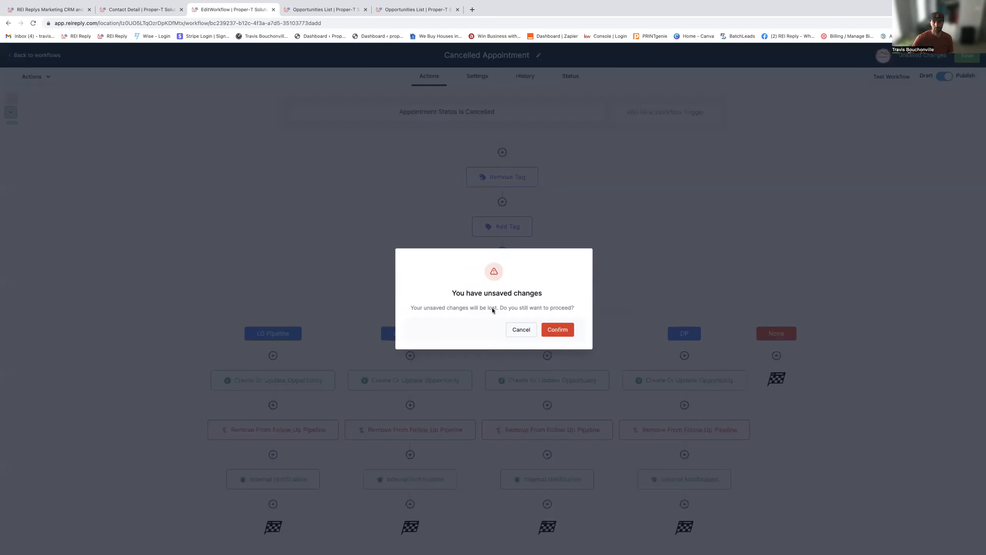
left_click(557, 329)
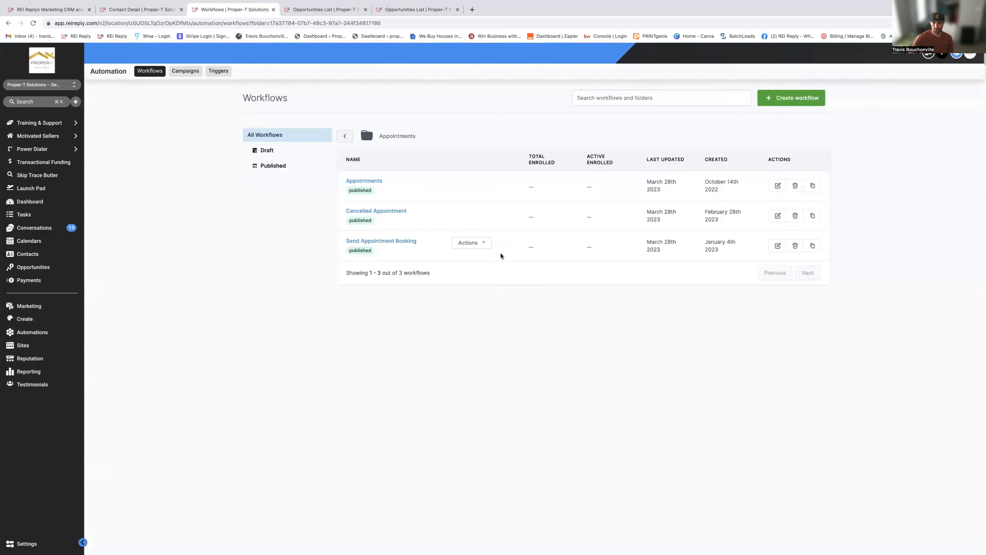
left_click(393, 242)
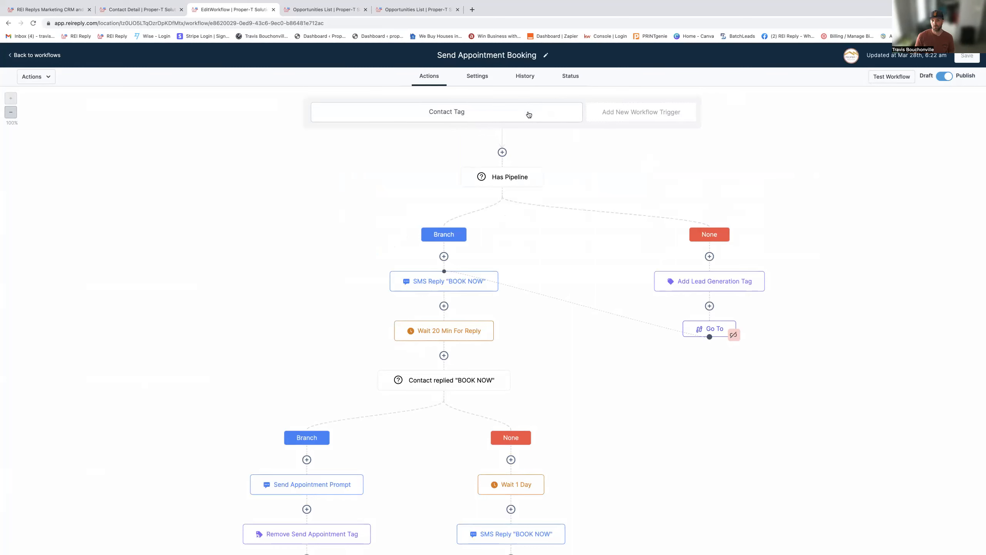
- Examine the Contact Tag trigger and the segments of the Has Pipeline condition, saving each one
left_click(529, 115)
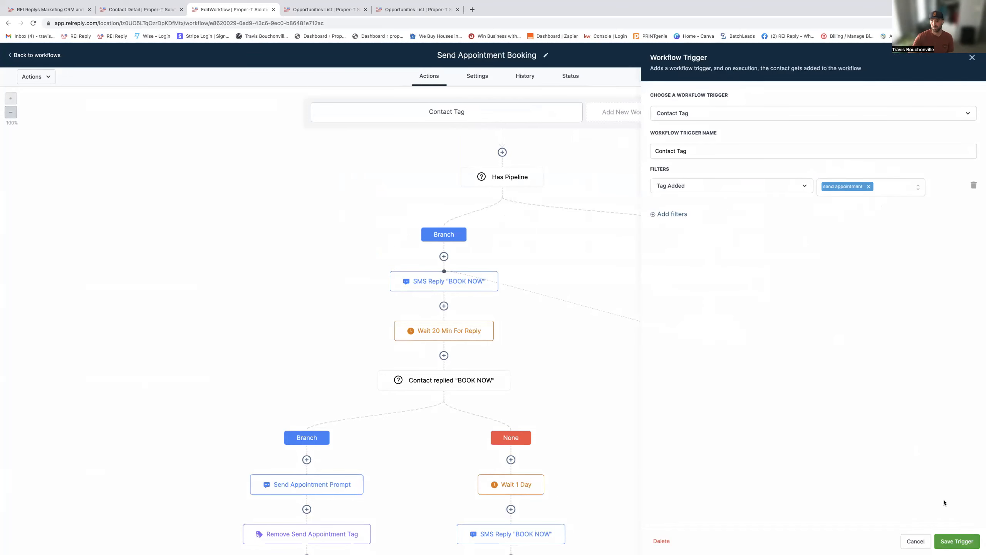
left_click(960, 540)
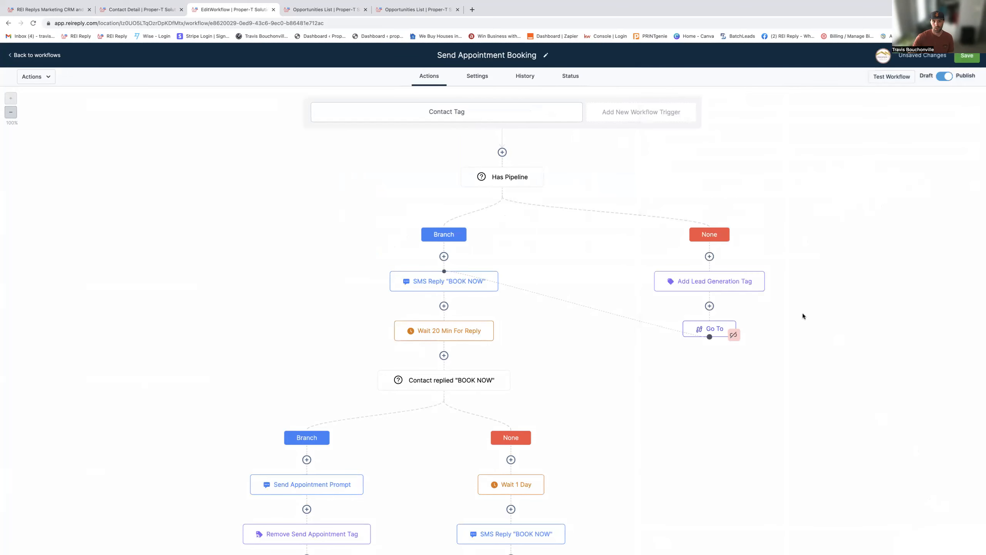
left_click(511, 181)
scroll(834, 248, "down", 1)
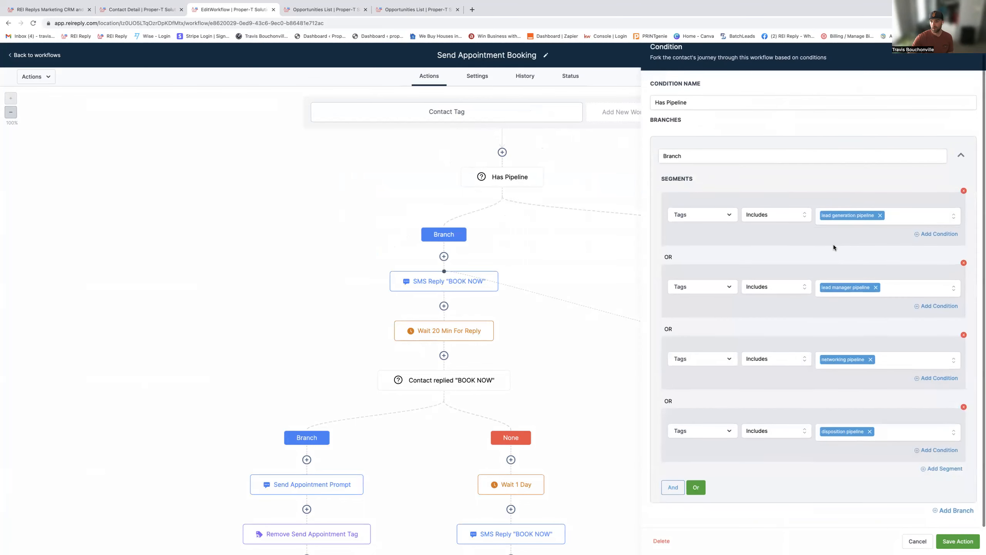
left_click(958, 541)
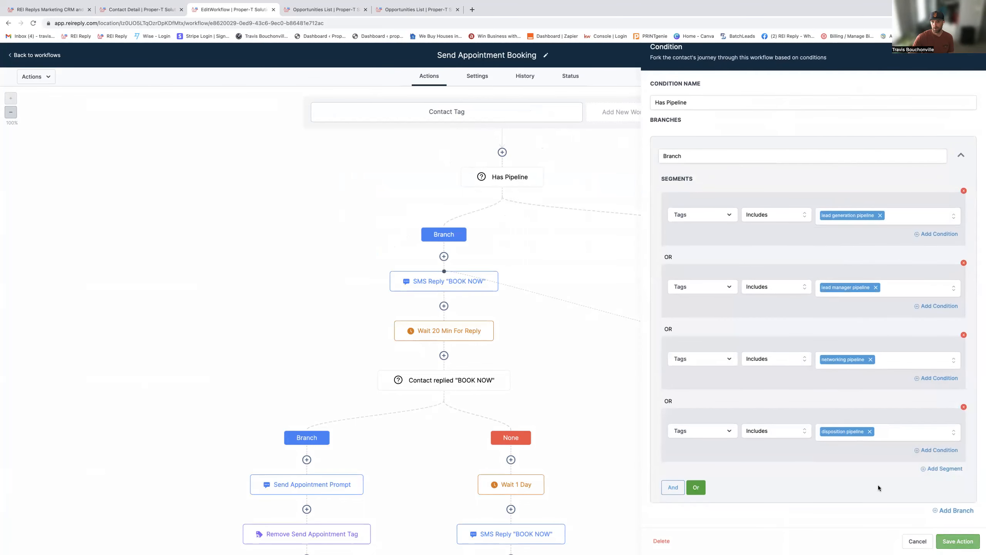
- Examine the Add Lead Generation Tag action and the first SMS Reply "BOOK NOW" message below the Has Pipeline condition
left_click(721, 285)
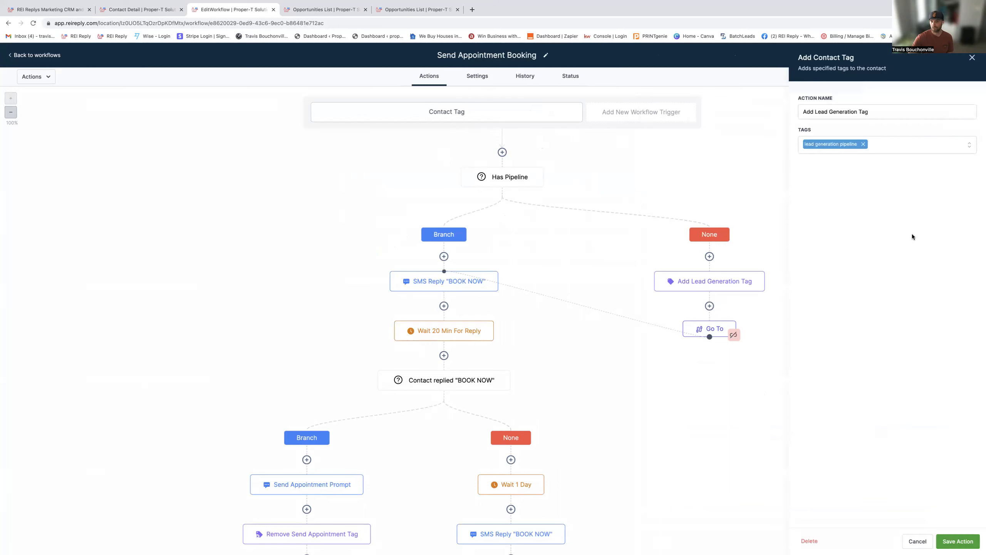
left_click(917, 540)
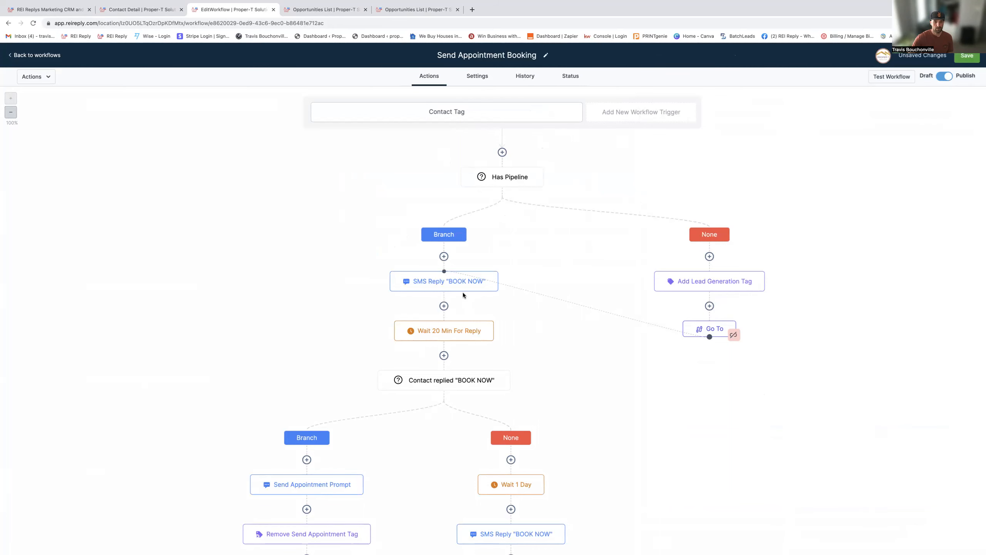
left_click(464, 274)
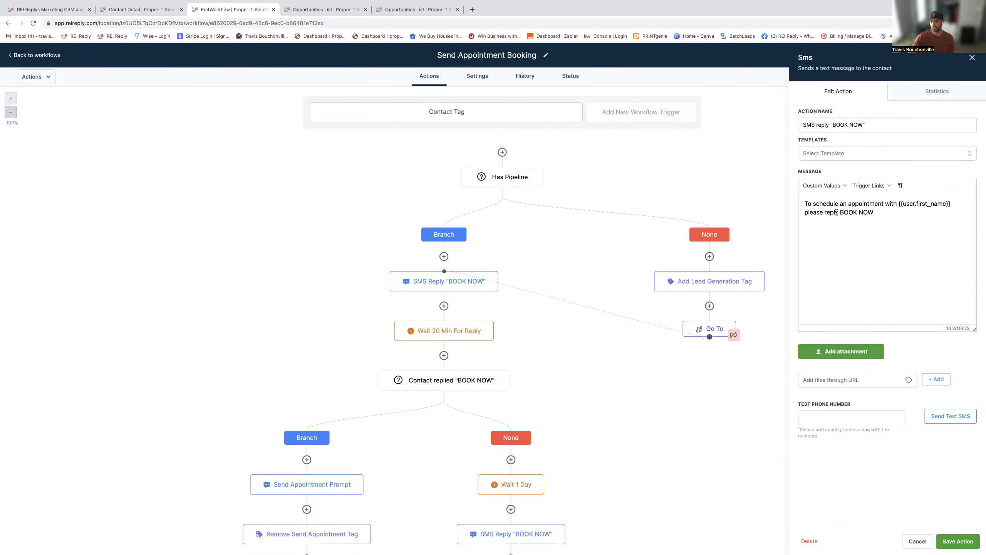
left_click(921, 542)
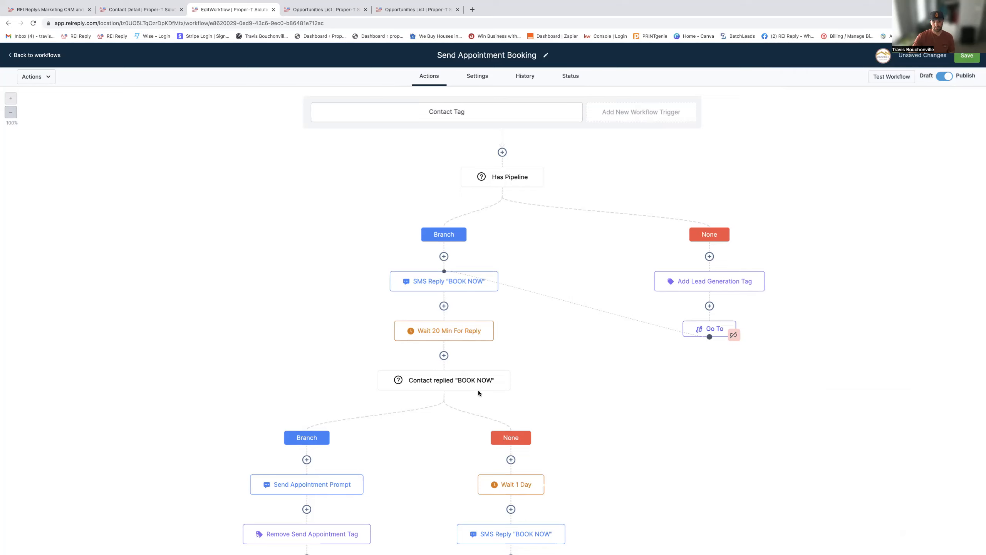
- Examine the Contact replied "BOOK NOW" condition that follows the Wait 20 Min For Reply action
scroll(482, 393, "down", 2)
scroll(484, 396, "down", 3)
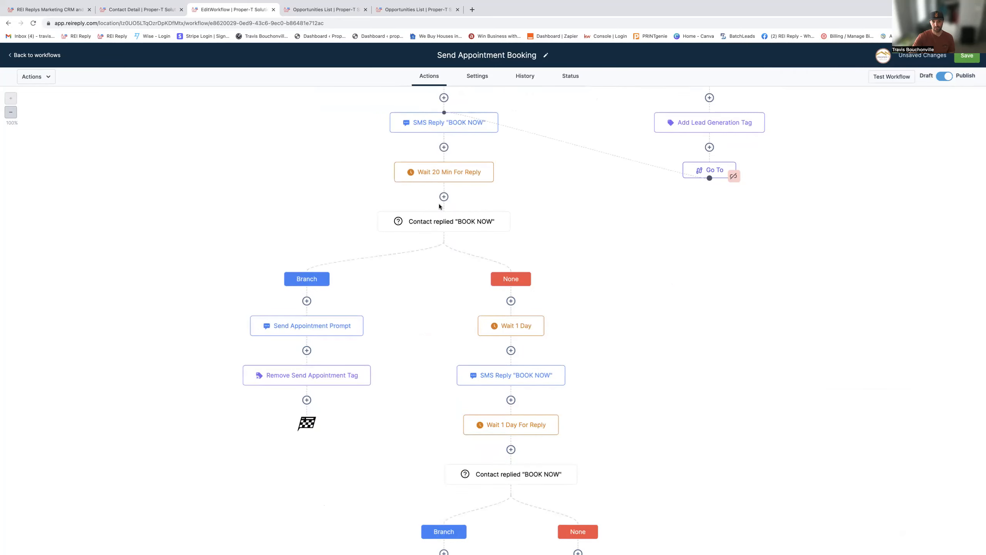
left_click(458, 225)
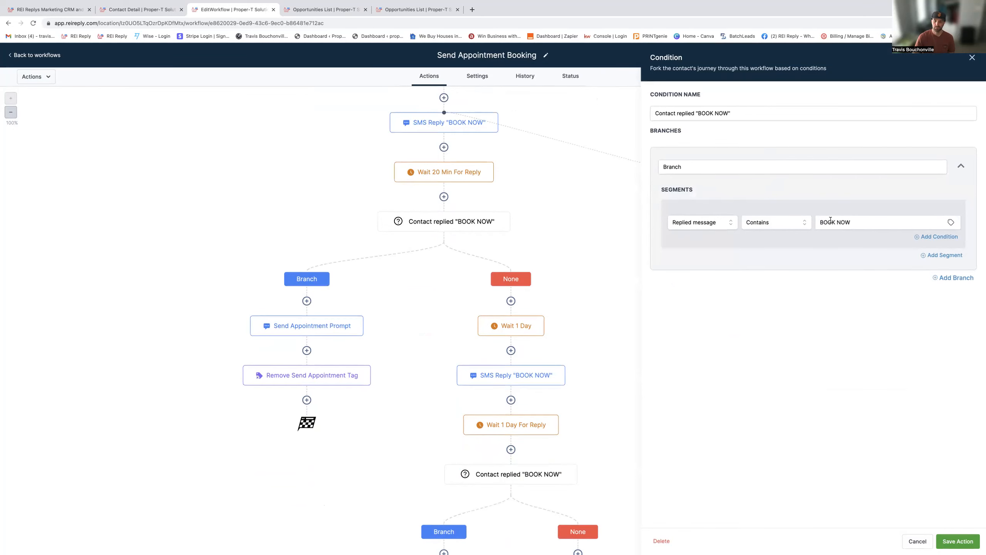
left_click(918, 541)
- Examine the Send Appointment Prompt message and the Remove Send Appointment Tag action in the first reply condition's Branch path
left_click(299, 325)
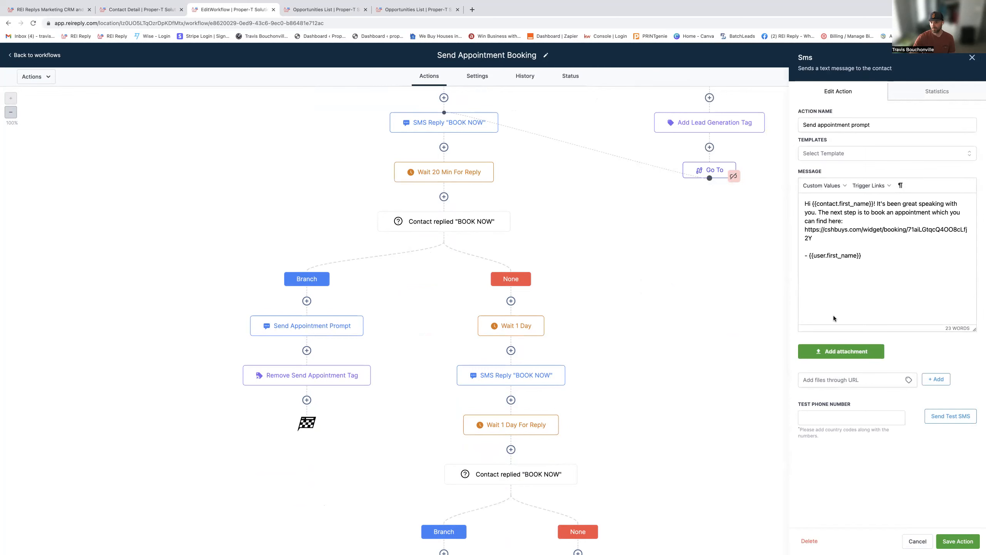
left_click(917, 541)
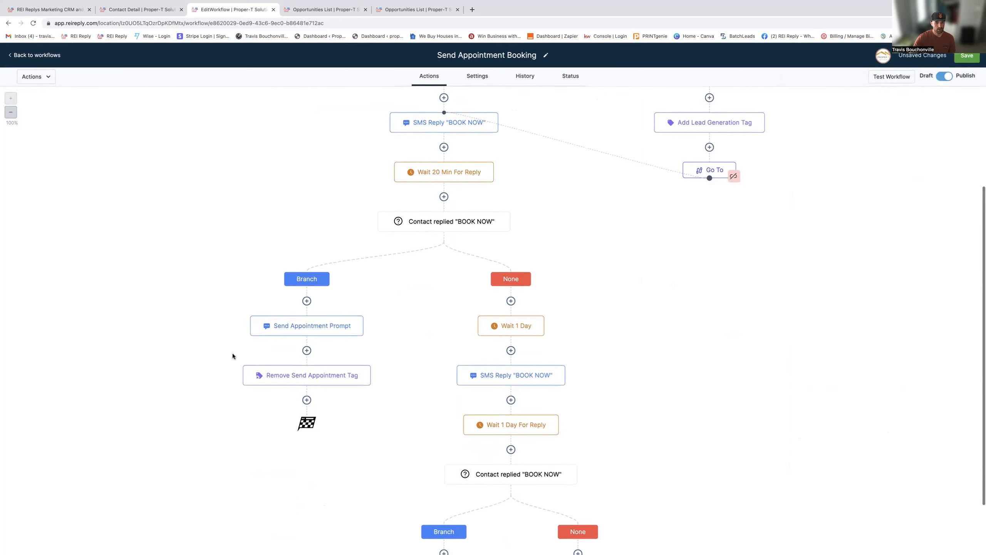
left_click(354, 369)
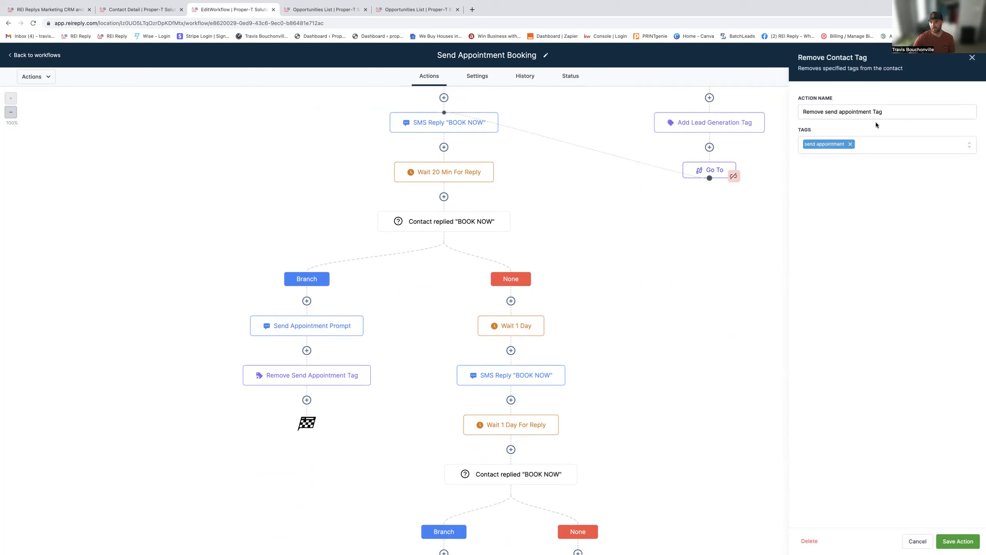
left_click(917, 540)
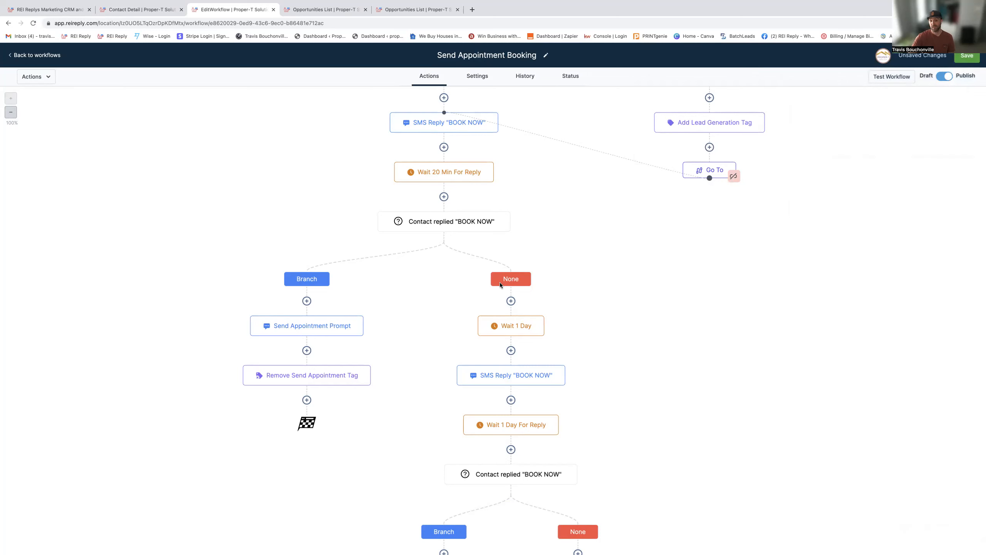
- Examine the None path's SMS Reply "BOOK NOW" reminder message and the settings of its Wait 1 Day For Reply action
scroll(554, 341, "down", 3)
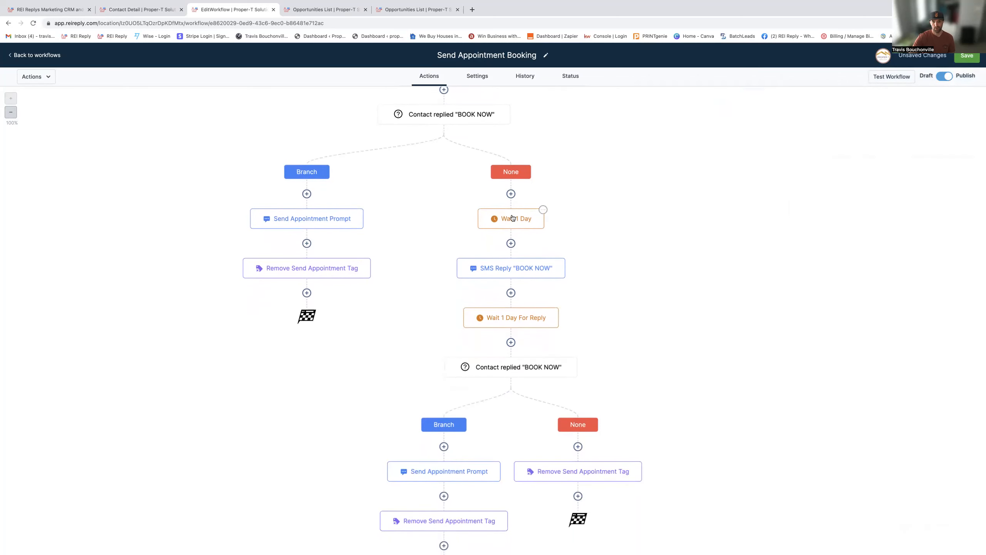
scroll(513, 220, "down", 1)
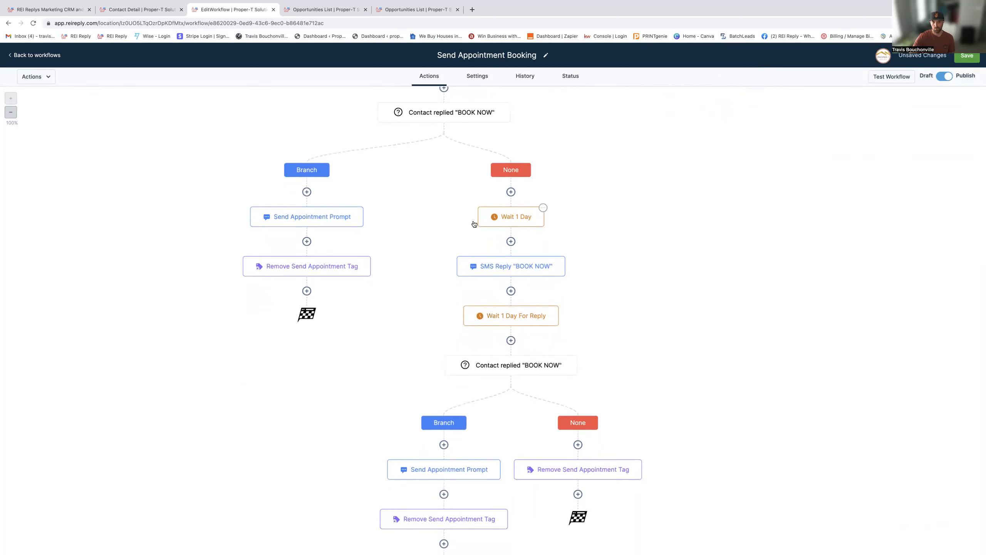
left_click(521, 271)
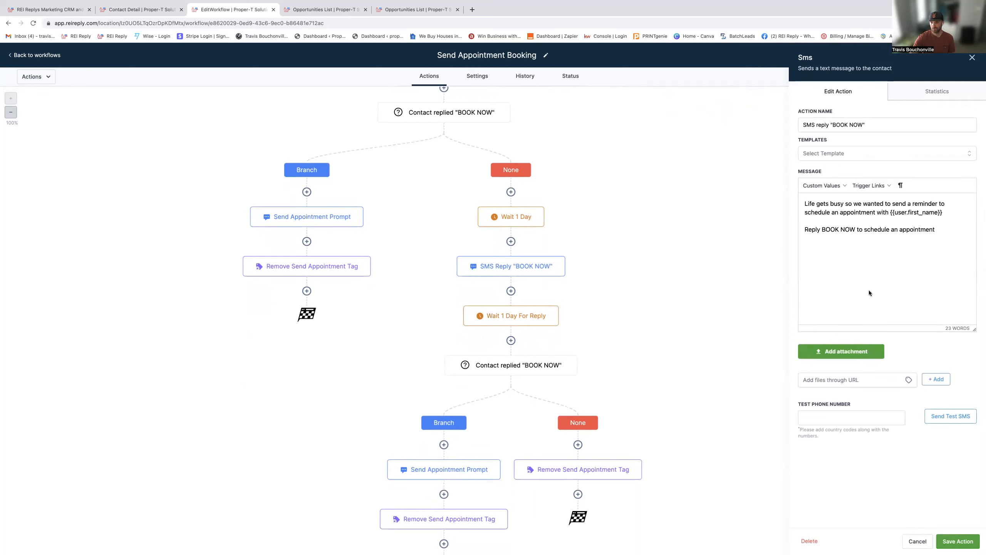
left_click(918, 541)
scroll(490, 273, "up", 1)
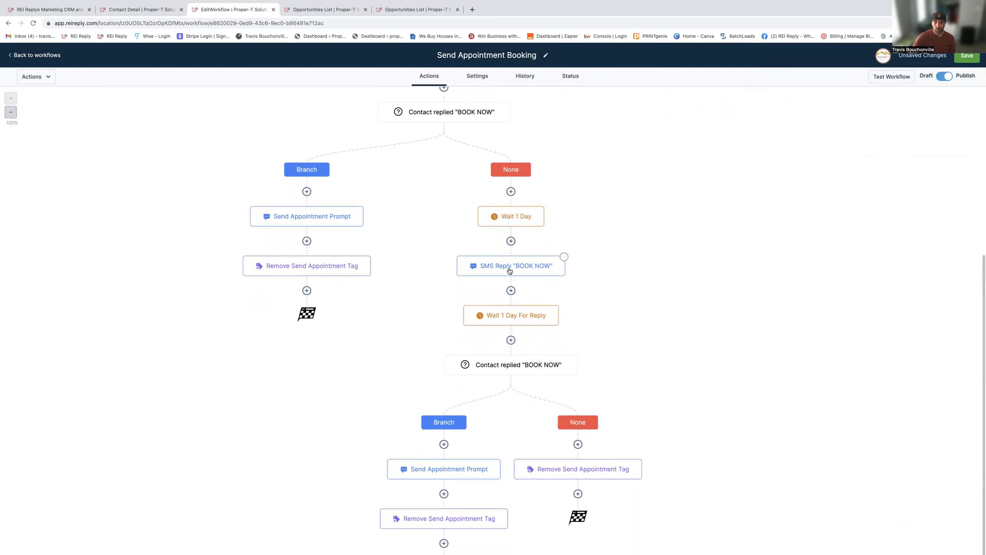
scroll(524, 321, "up", 1)
left_click(523, 321)
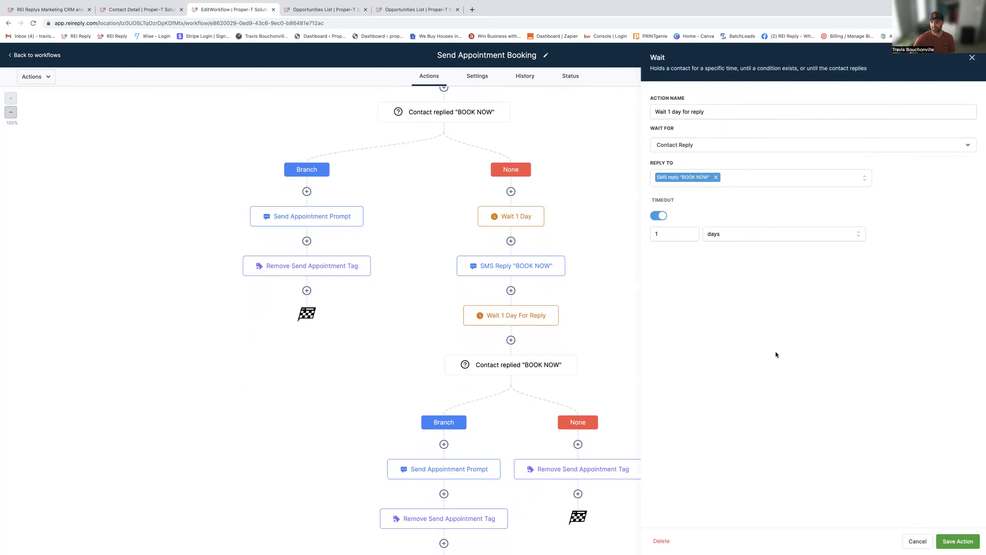
- Examine the Wait 1 Day For Reply action again and the Contact replied "BOOK NOW" condition that follows it
left_click(918, 541)
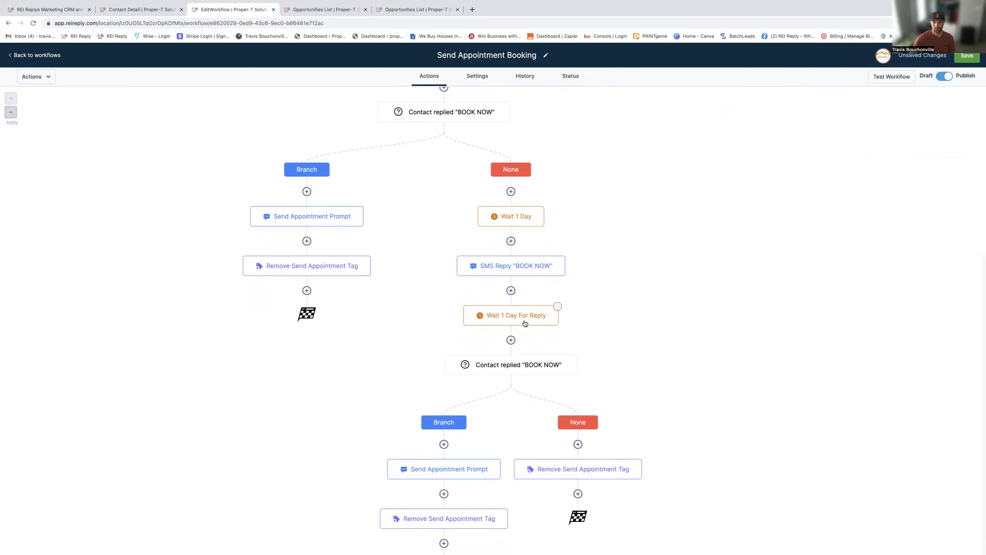
left_click(553, 313)
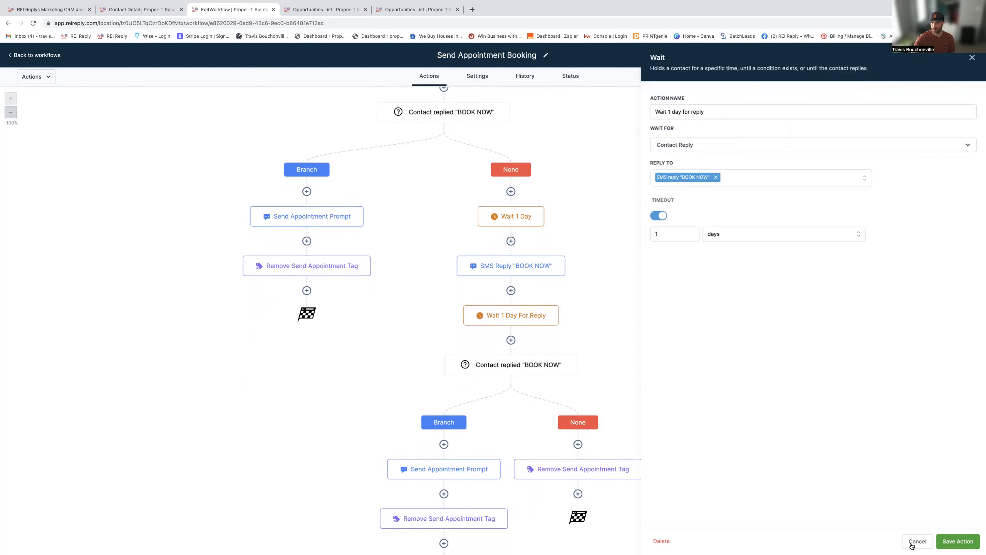
left_click(917, 541)
scroll(559, 365, "down", 1)
left_click(505, 330)
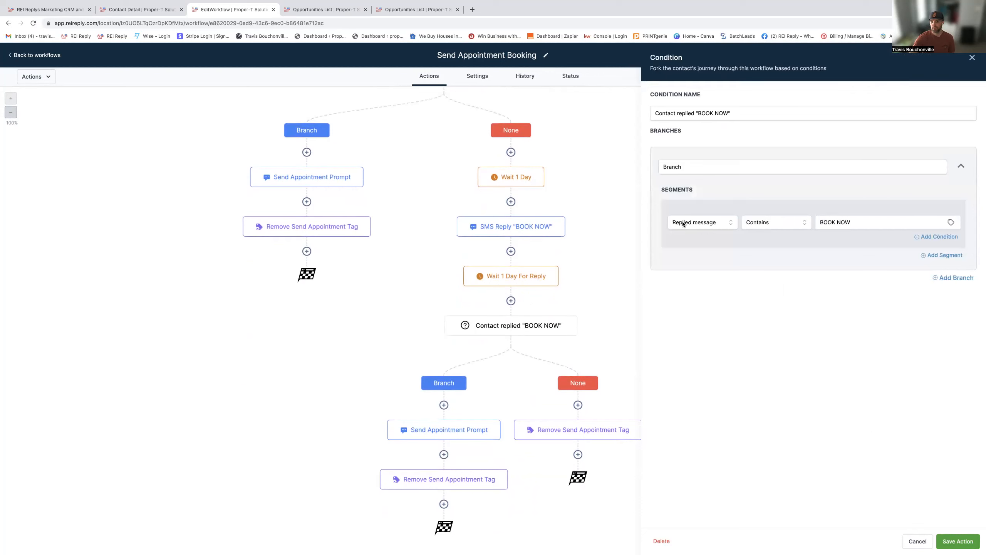
left_click(917, 541)
- Examine the second reply condition's Send Appointment Prompt message in the Branch path and Remove Send Appointment Tag action in the None path
left_click(445, 429)
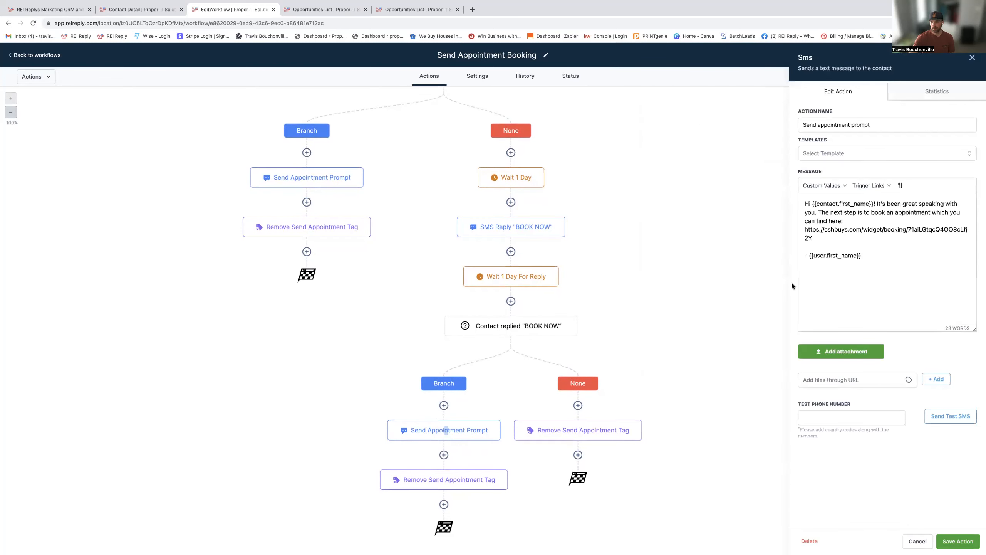
left_click(917, 541)
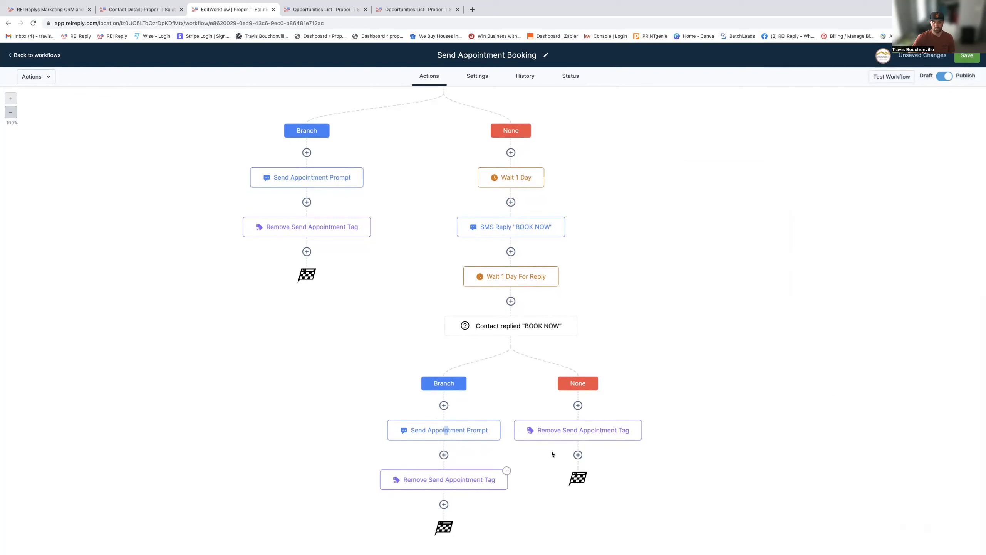
left_click(590, 438)
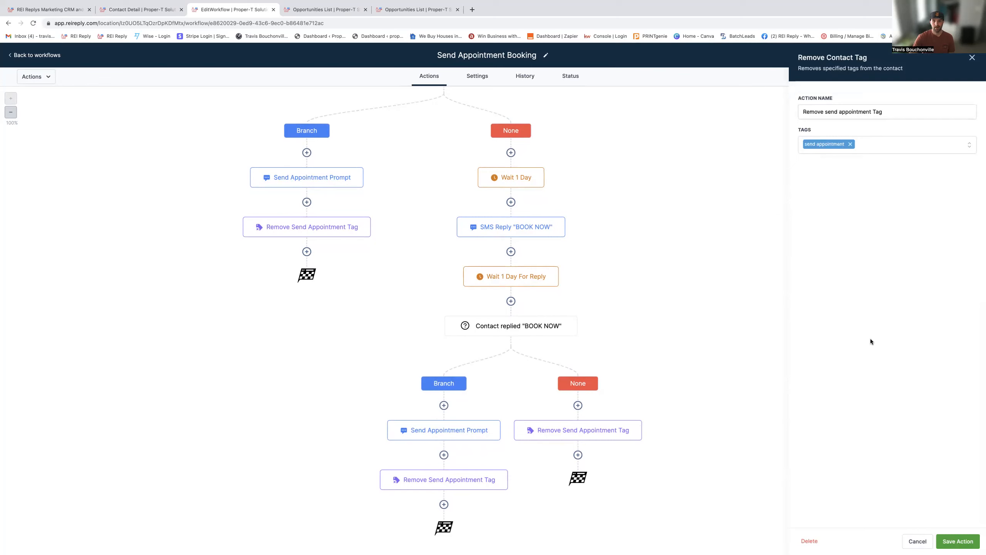
left_click(908, 542)
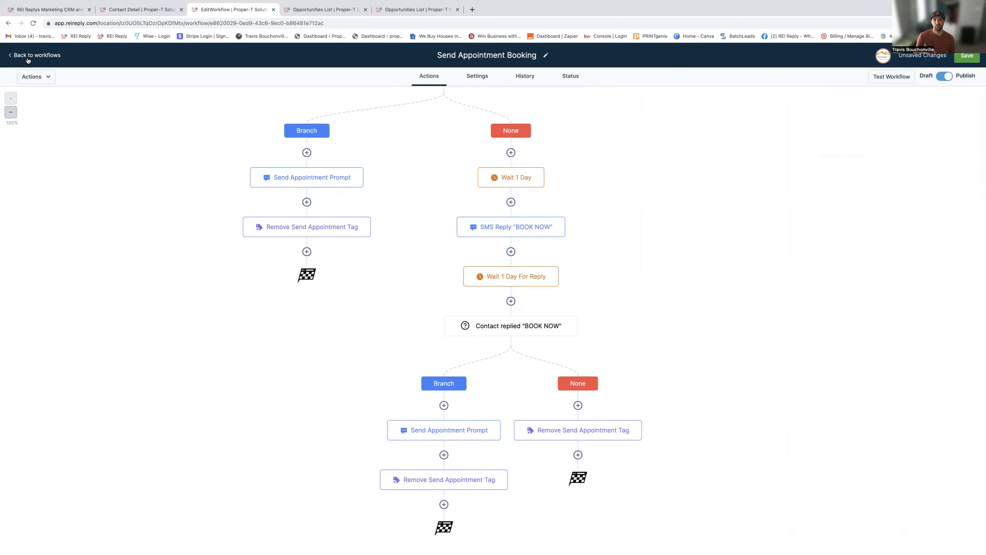
- Switch to the test contact's record and replace its "assigned to" tag with the one for another team member
left_click(144, 10)
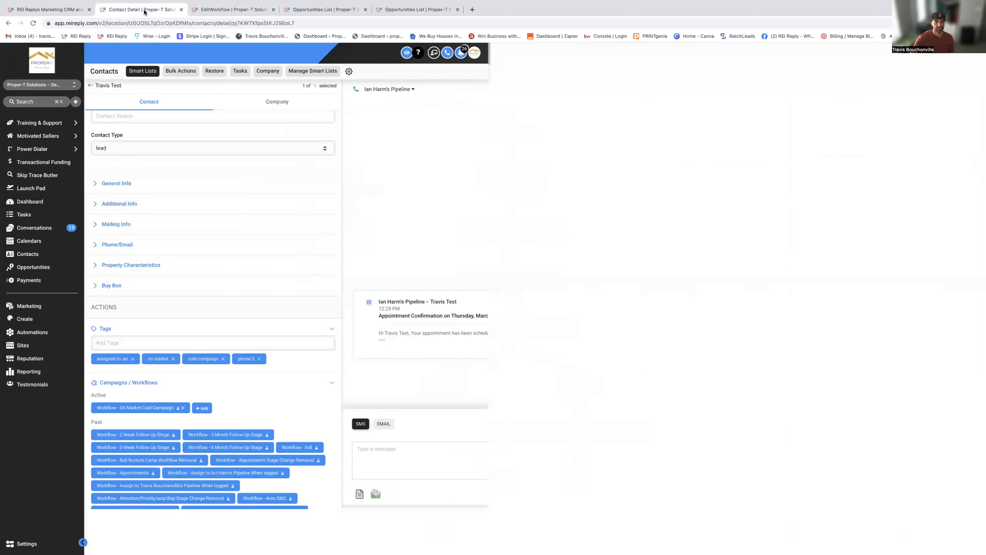
scroll(217, 207, "up", 2)
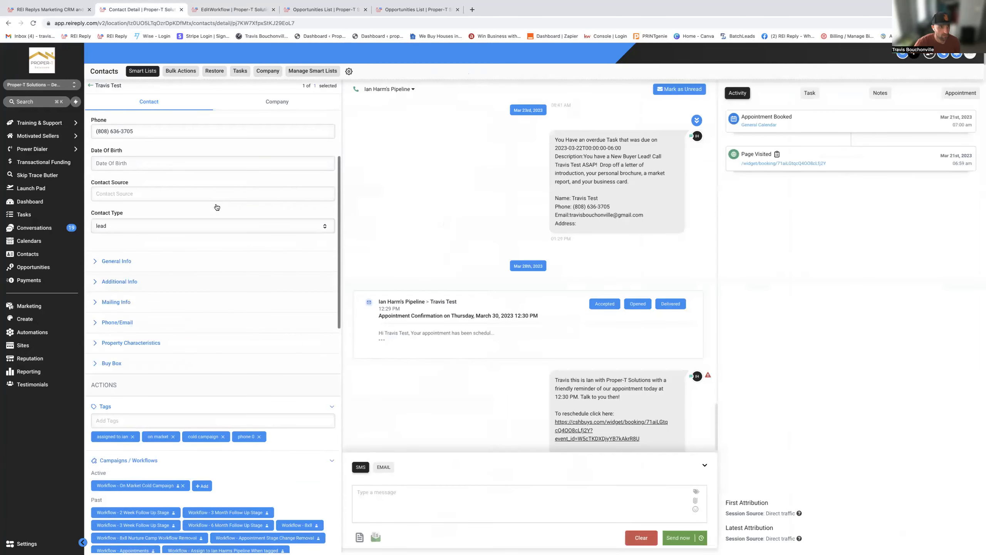
scroll(217, 272, "up", 3)
scroll(266, 368, "down", 5)
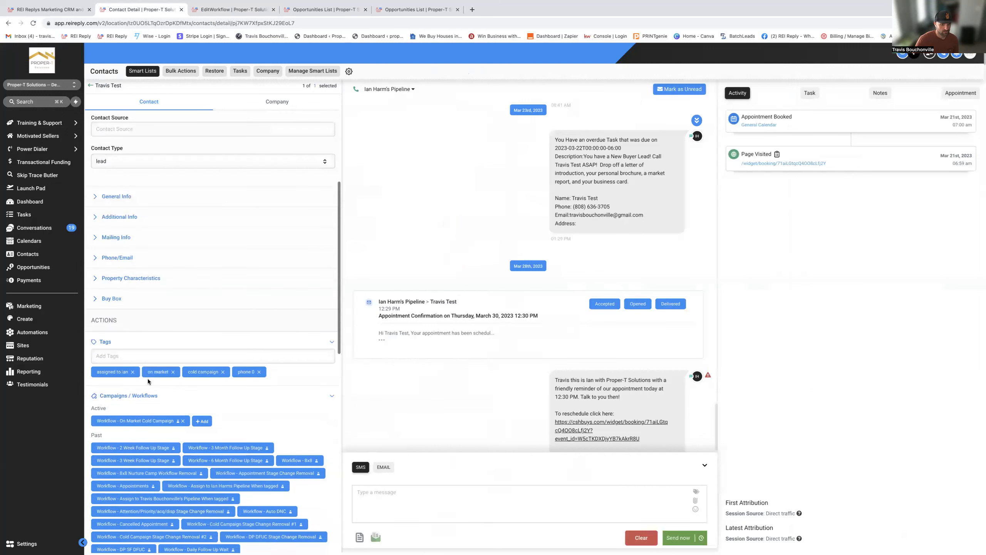
scroll(111, 389, "down", 4)
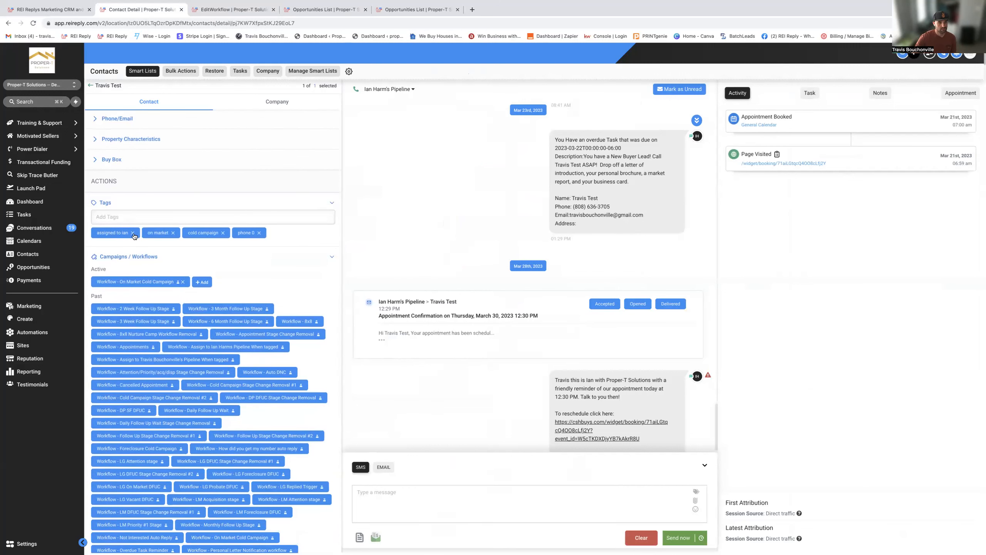
left_click(138, 215)
type("assi")
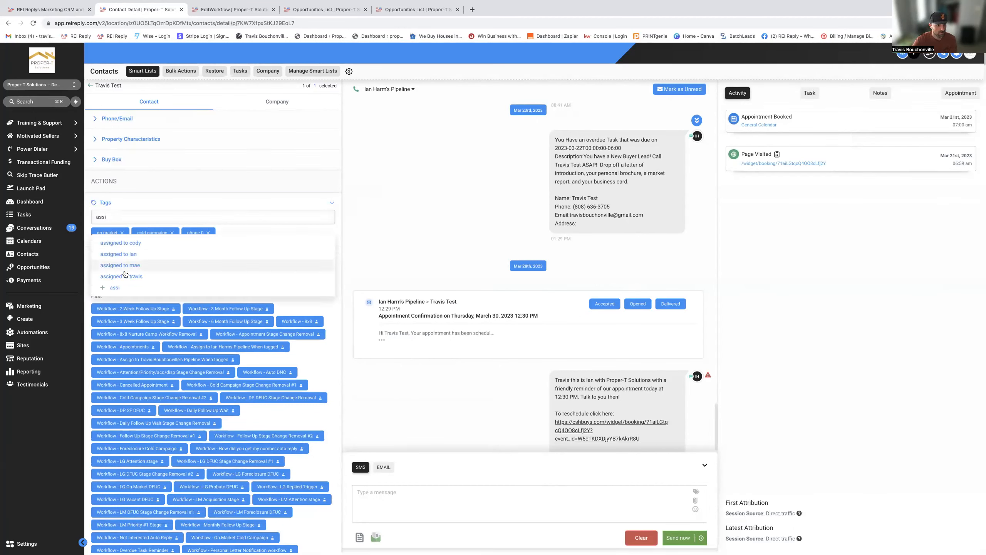
key("Return")
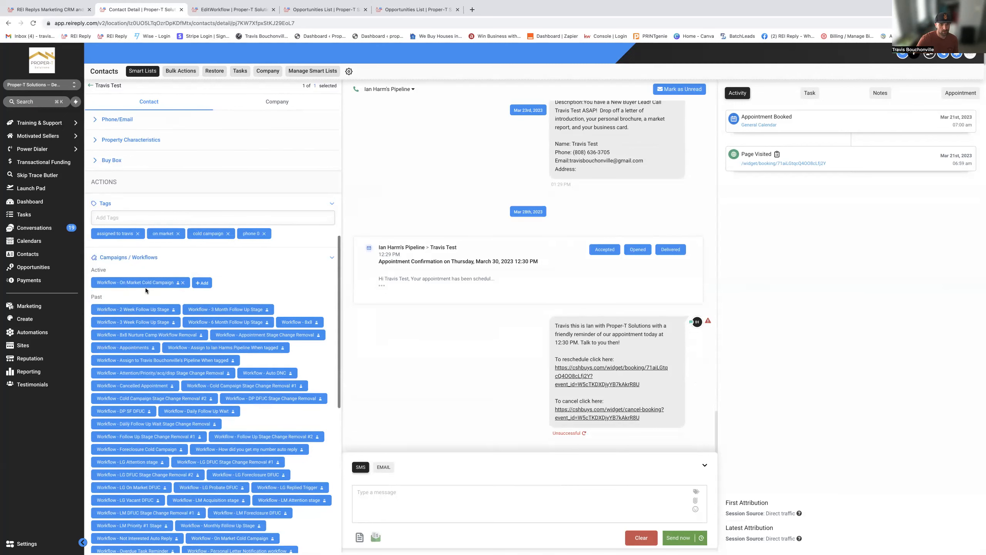
- Check the test contact's active and past workflows and its Opportunities section
scroll(166, 305, "down", 2)
scroll(124, 322, "down", 8)
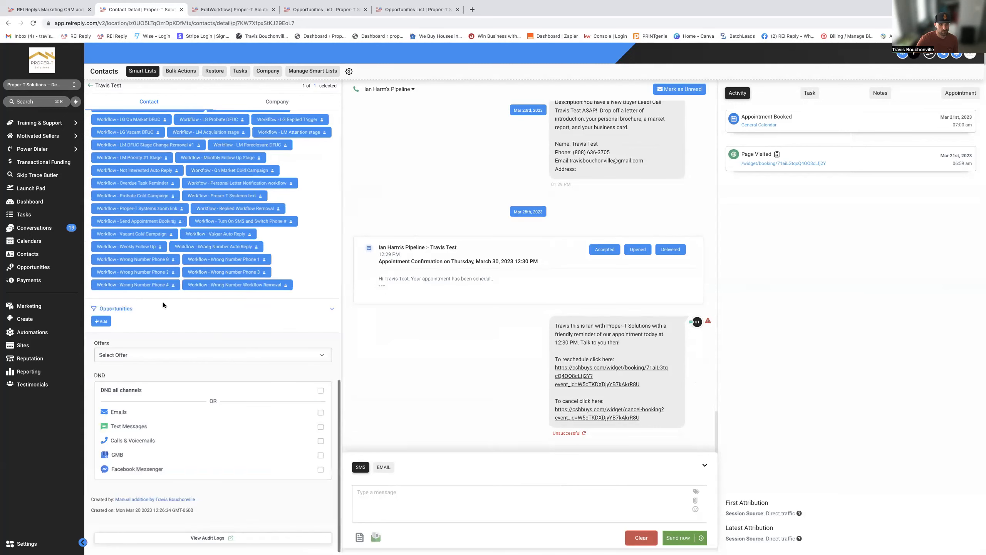
scroll(163, 305, "up", 6)
scroll(172, 184, "up", 2)
left_click(178, 179)
type("s")
key("BackSpace")
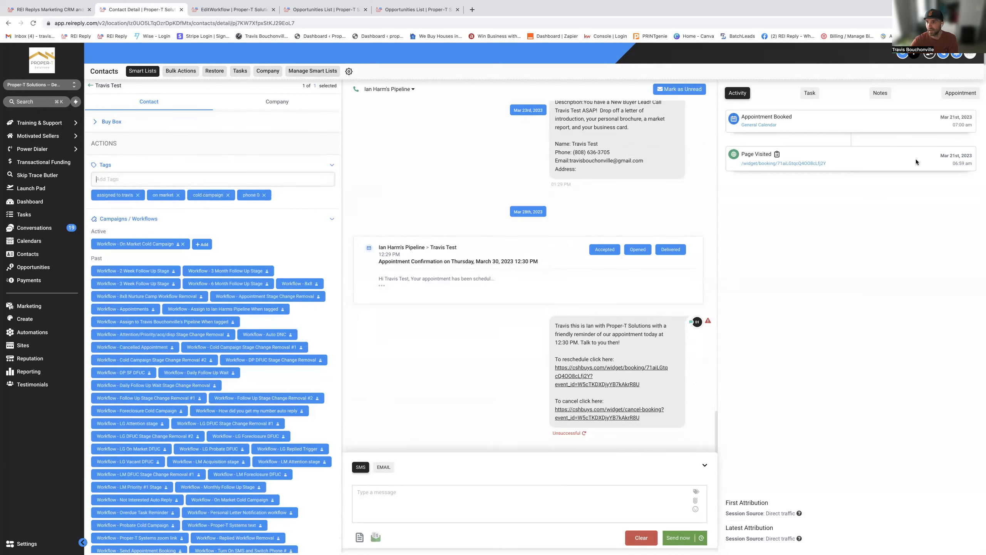
- Book a General Calendar appointment titled "test" for the contact on Thu, Mar 30th, 2023, in the 11:00 am - 11:30 am slot
left_click(960, 93)
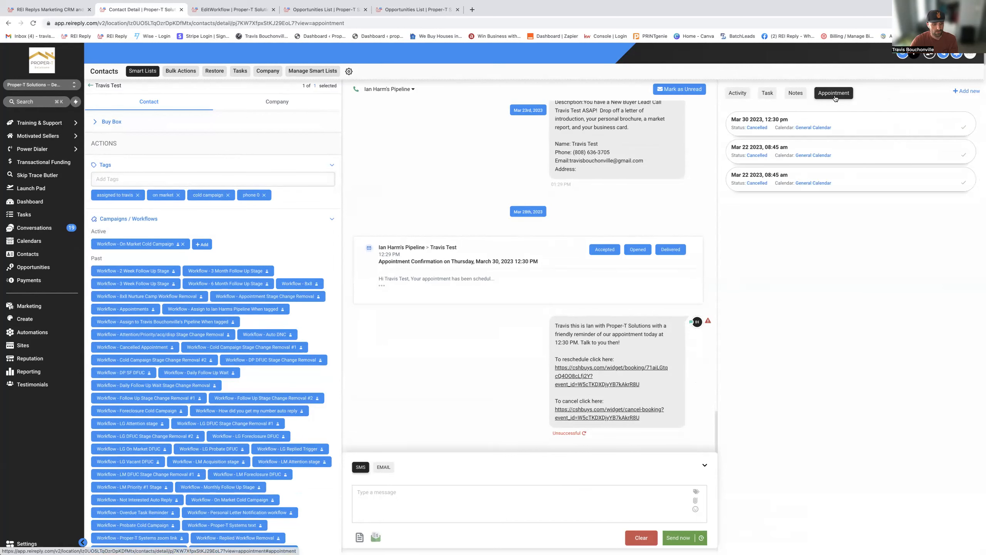
left_click(967, 91)
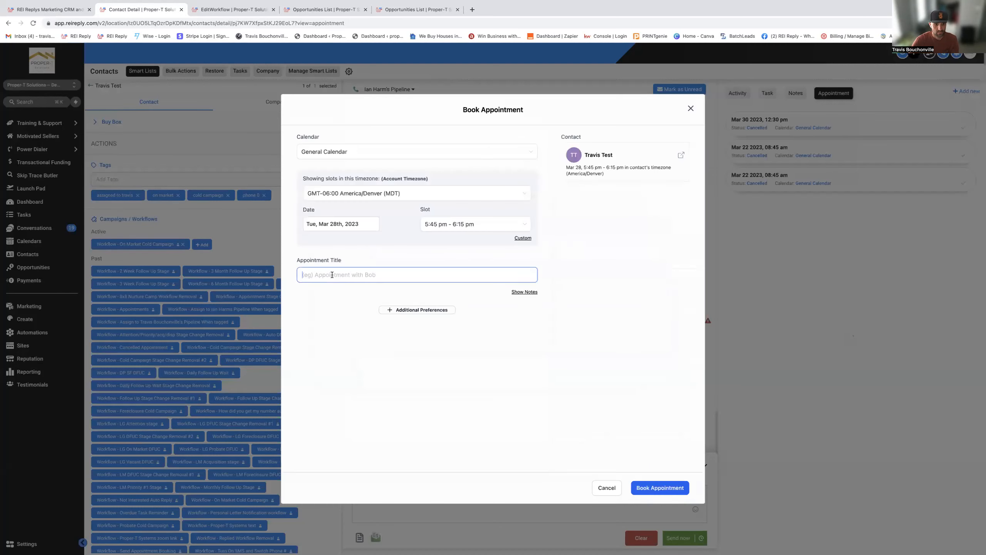
type("test")
left_click(333, 228)
left_click(357, 331)
left_click(478, 221)
left_click(450, 298)
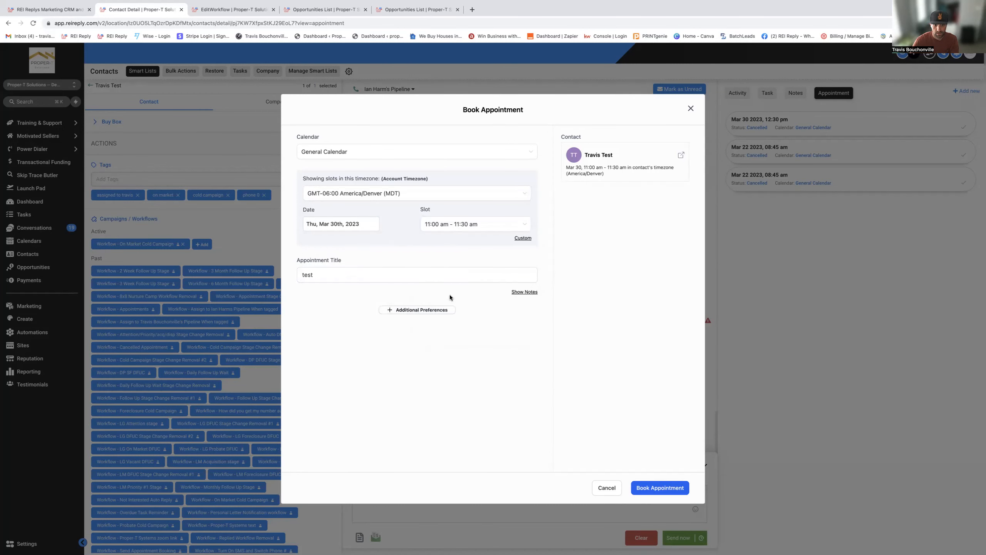
left_click(662, 487)
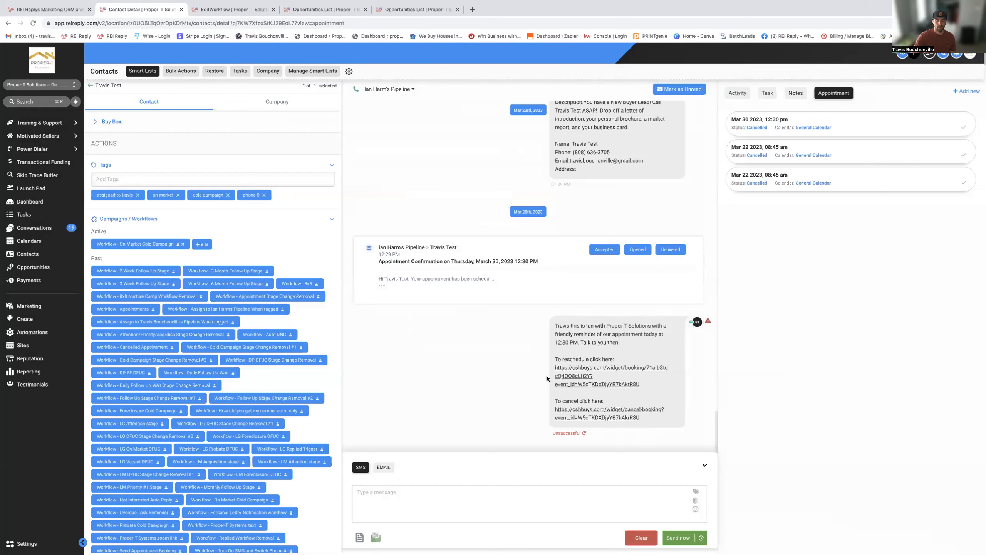
- Switch to the opportunities list and filter the Follow Up Pipeline by the test contact's newly assigned team member
left_click(325, 9)
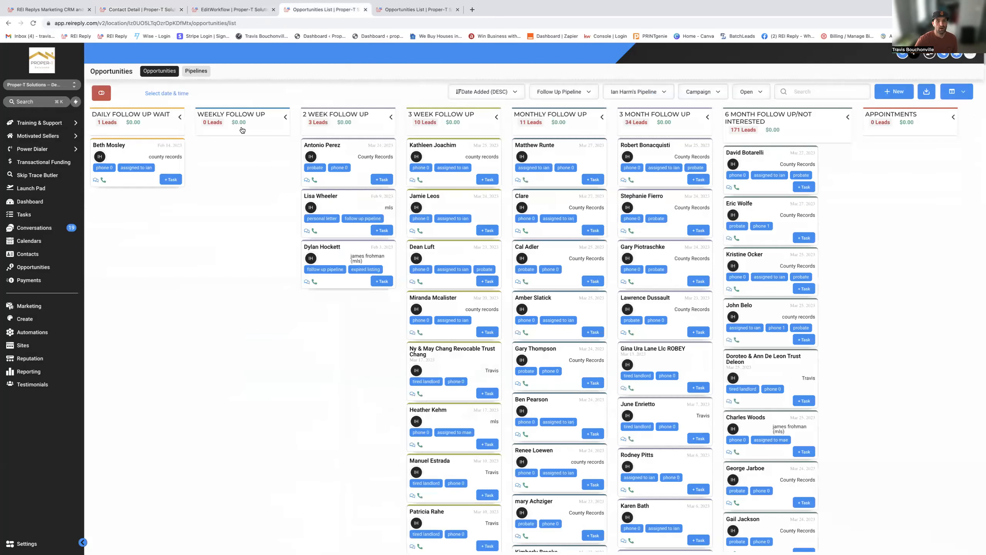
left_click(644, 92)
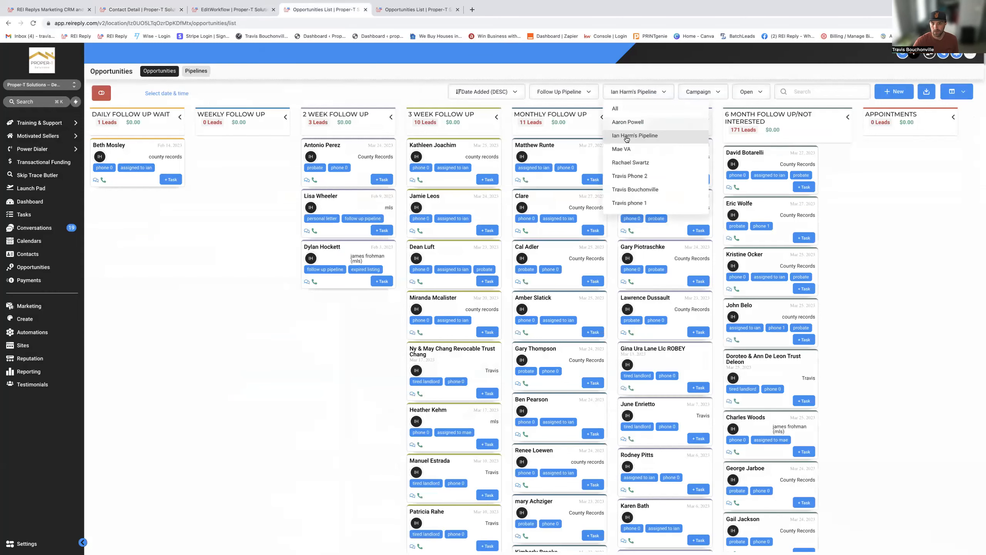
left_click(635, 190)
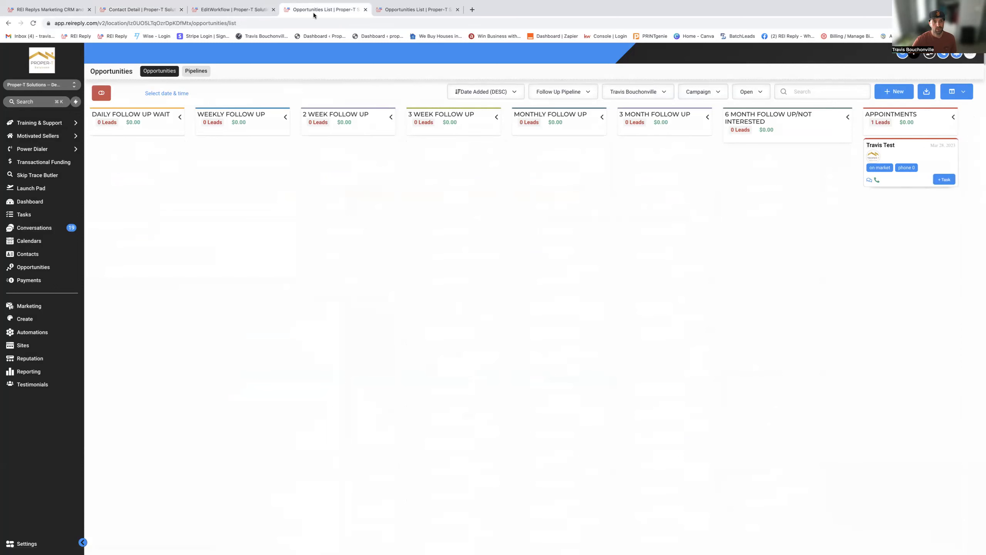
- Leave the Send Appointment Booking workflow and open the Appointments workflow from the Appointments folder
left_click(239, 10)
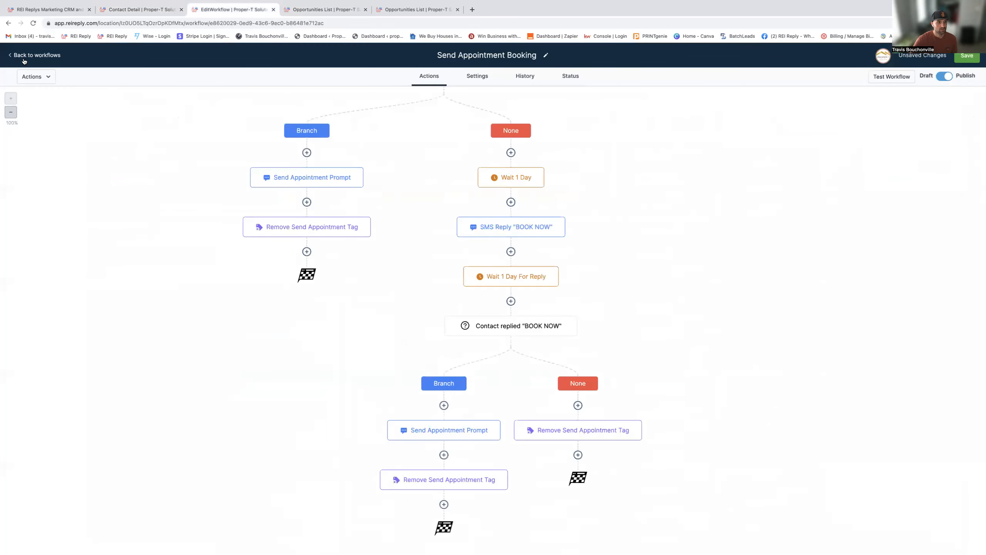
left_click(22, 58)
left_click(559, 329)
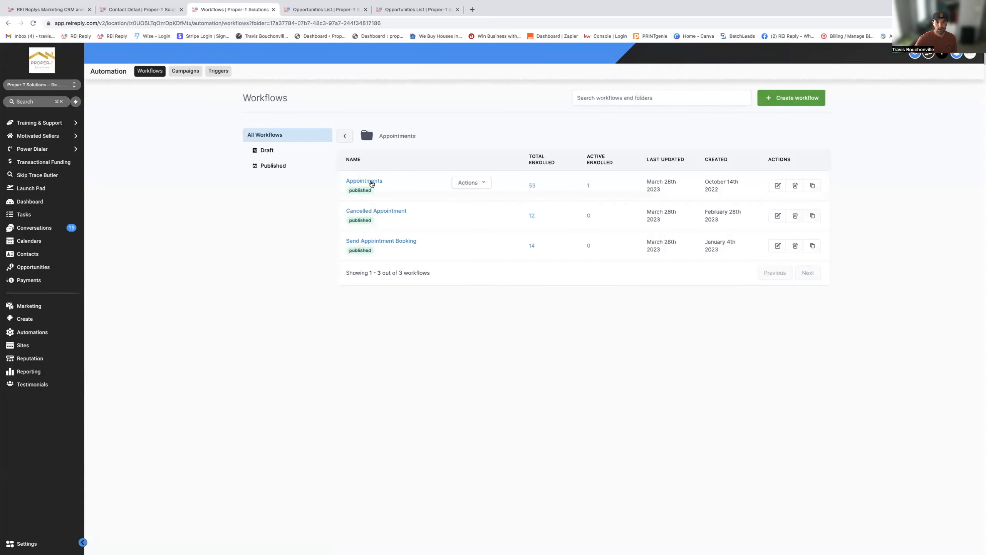
left_click(373, 181)
- Move all contacts waiting at Wait 8 Hours Before Appointment to the next step and reload the workflow's actions
scroll(537, 288, "down", 6)
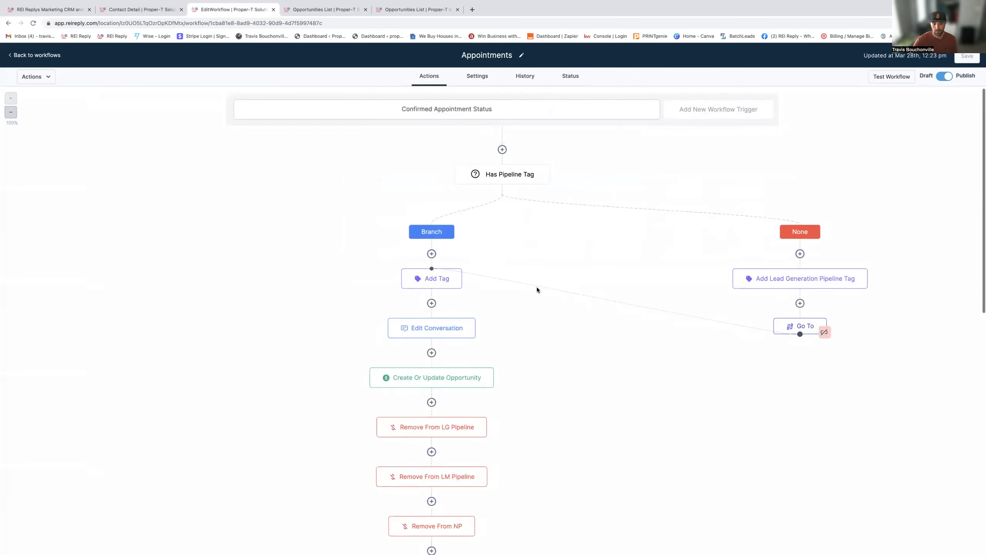
scroll(612, 181, "up", 2)
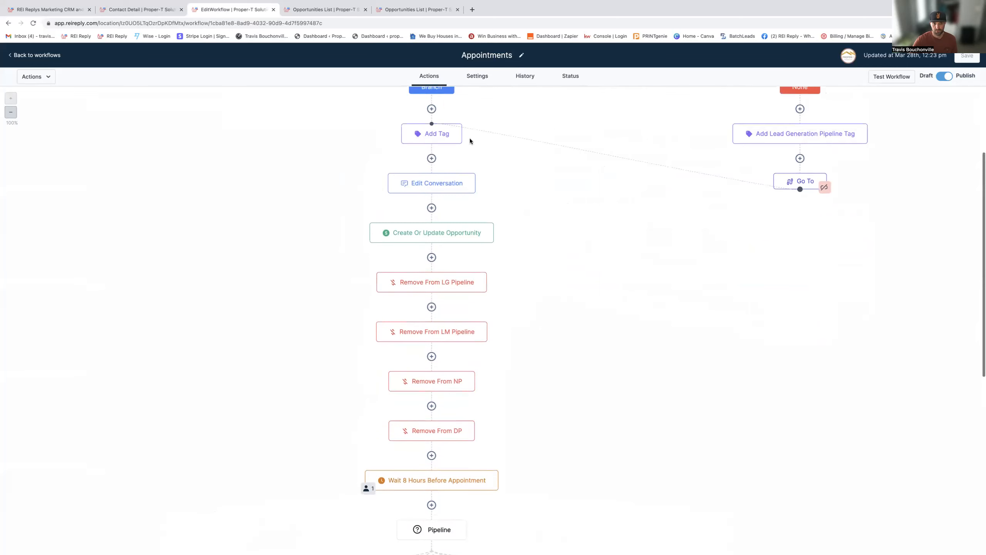
scroll(424, 463, "down", 3)
scroll(420, 449, "down", 1)
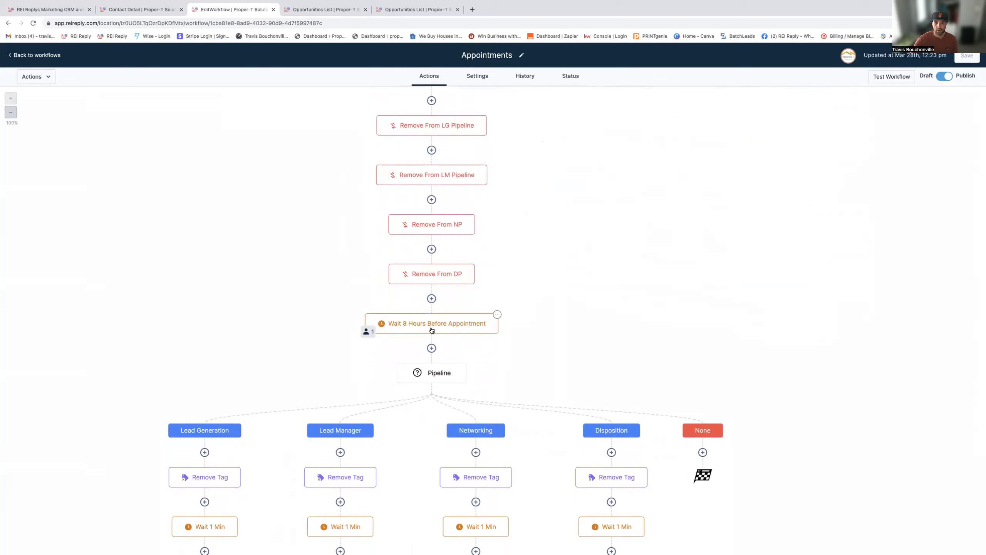
left_click(368, 331)
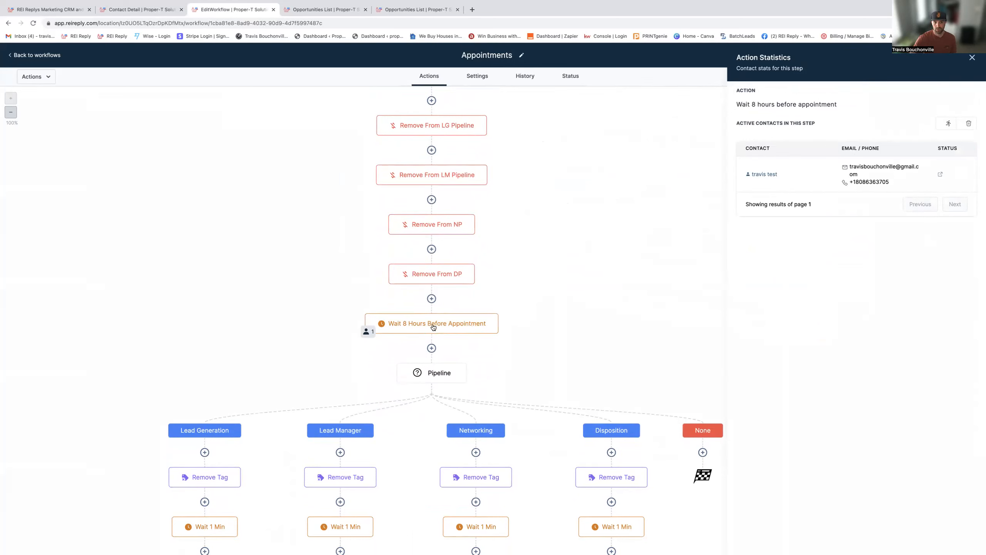
left_click(947, 124)
left_click(570, 334)
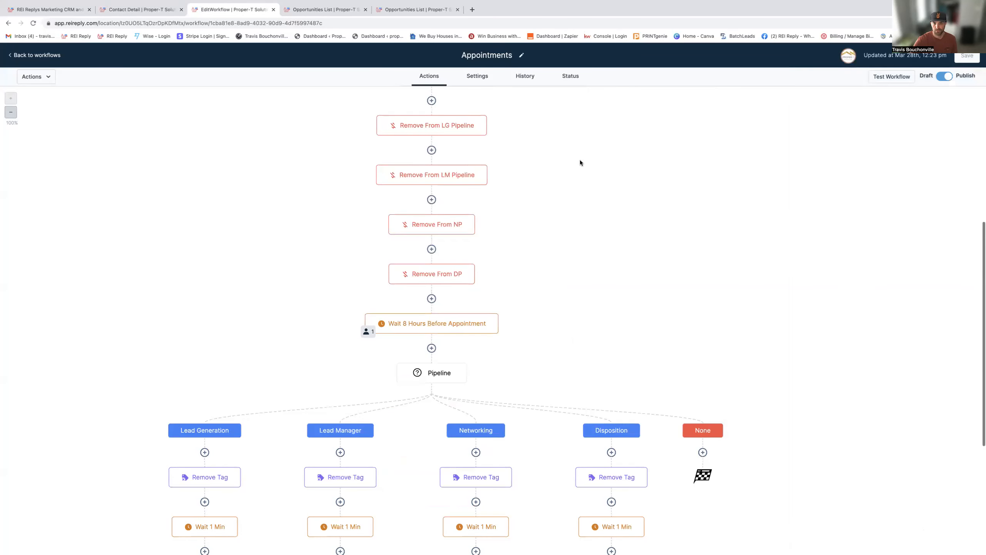
left_click(485, 81)
left_click(429, 77)
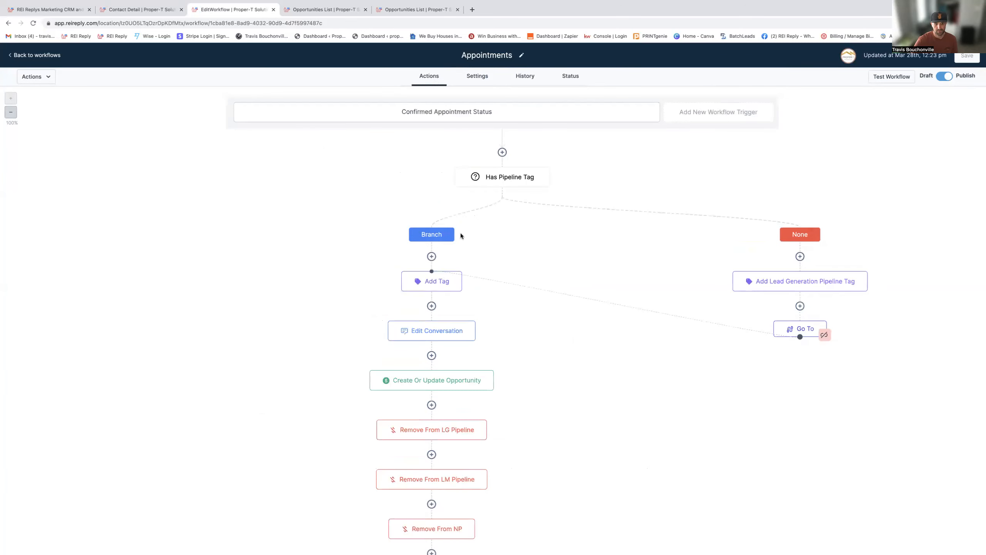
- Move all contacts waiting at the Lead Generation branch's Wait 1 Min action to the next step and reload the workflow's actions
scroll(429, 295, "down", 10)
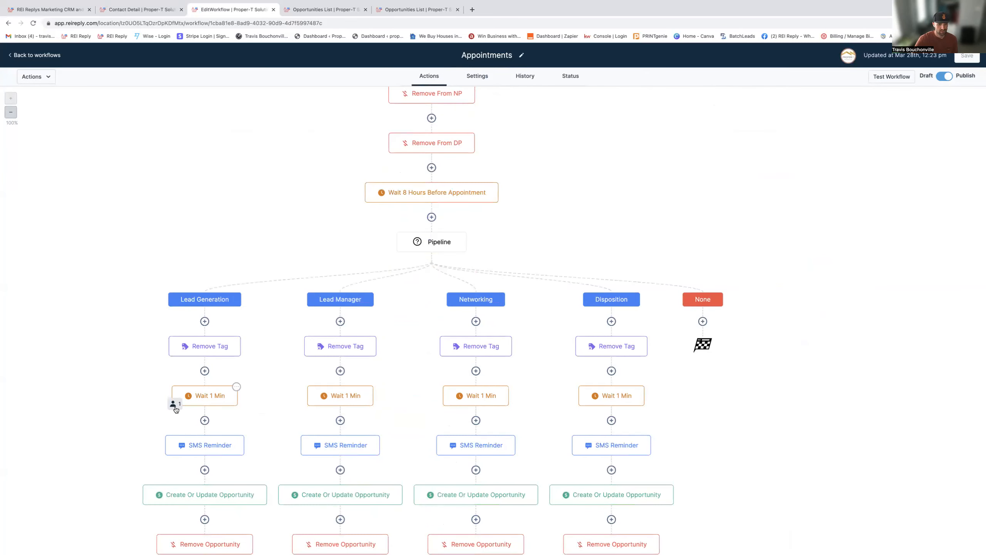
left_click(174, 404)
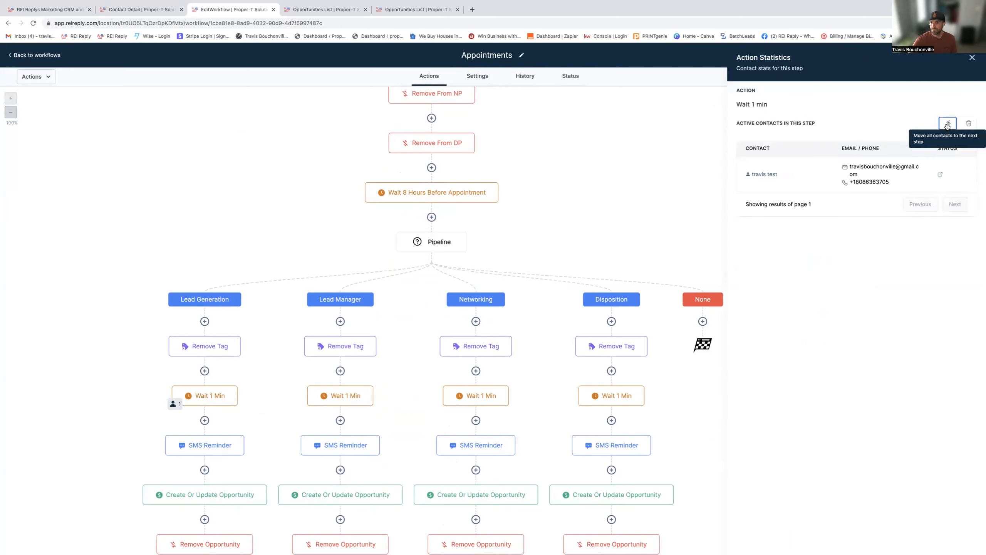
left_click(948, 124)
left_click(561, 334)
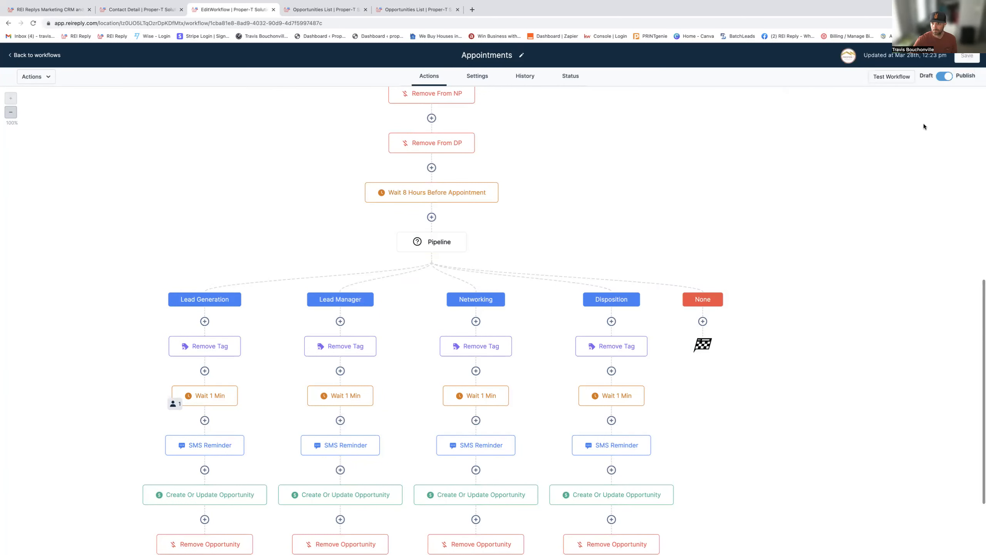
left_click(477, 76)
left_click(436, 78)
- Check which action of the Lead Generation branch the test contact has reached, and review the start of the workflow
scroll(470, 343, "down", 10)
scroll(458, 346, "down", 3)
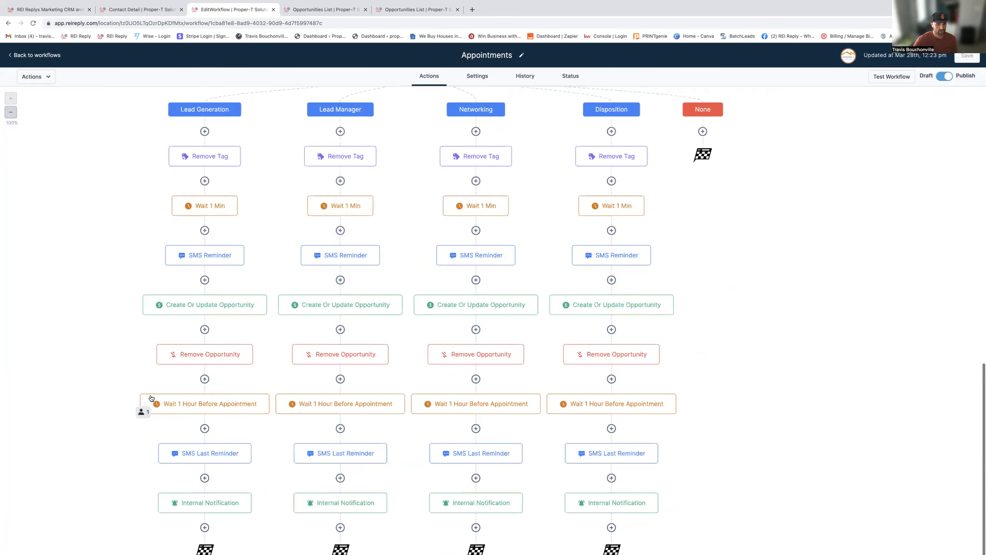
scroll(345, 257, "up", 13)
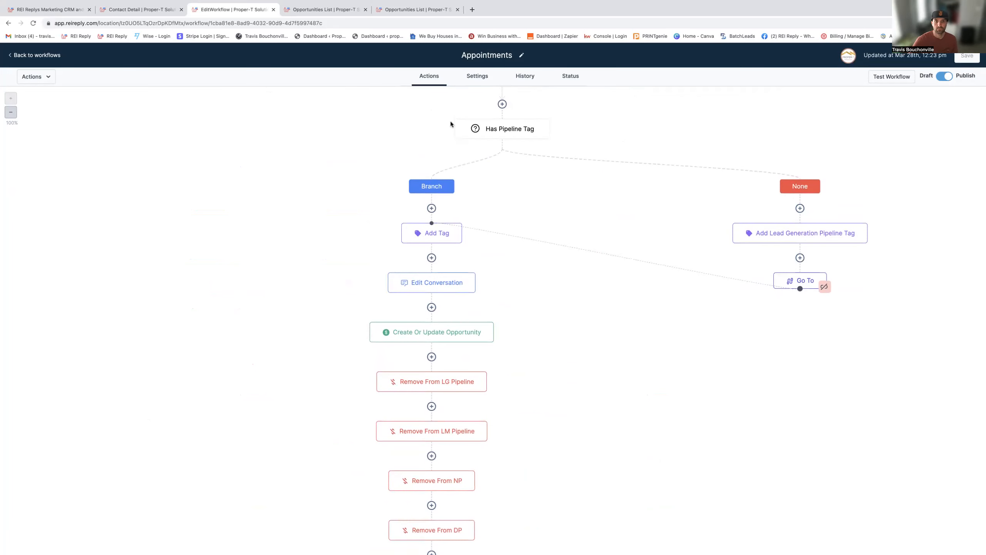
- Compare the two opportunities boards and filter the Lead Generation Pipeline by the same owner as the Follow Up Pipeline to find the test contact
scroll(474, 135, "up", 1)
left_click(399, 10)
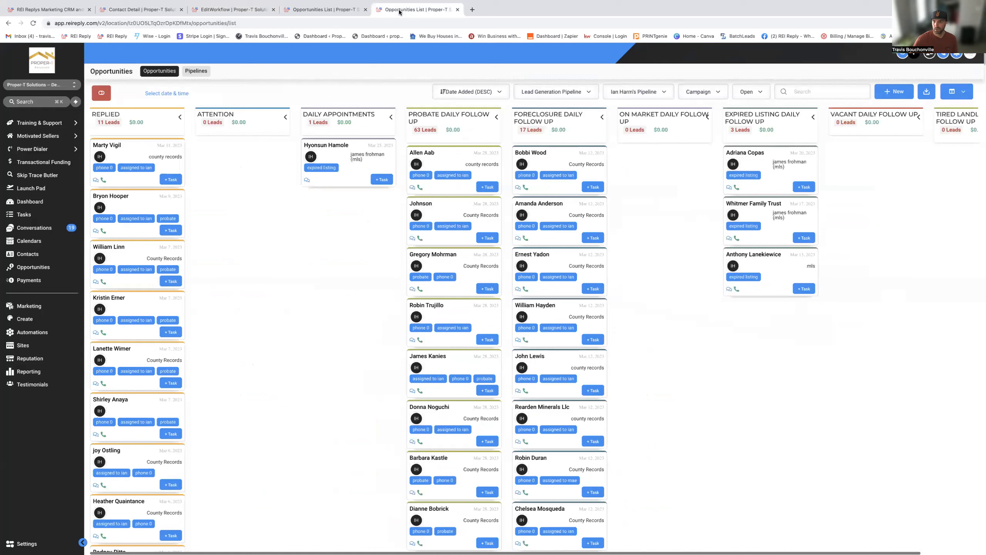
left_click(341, 12)
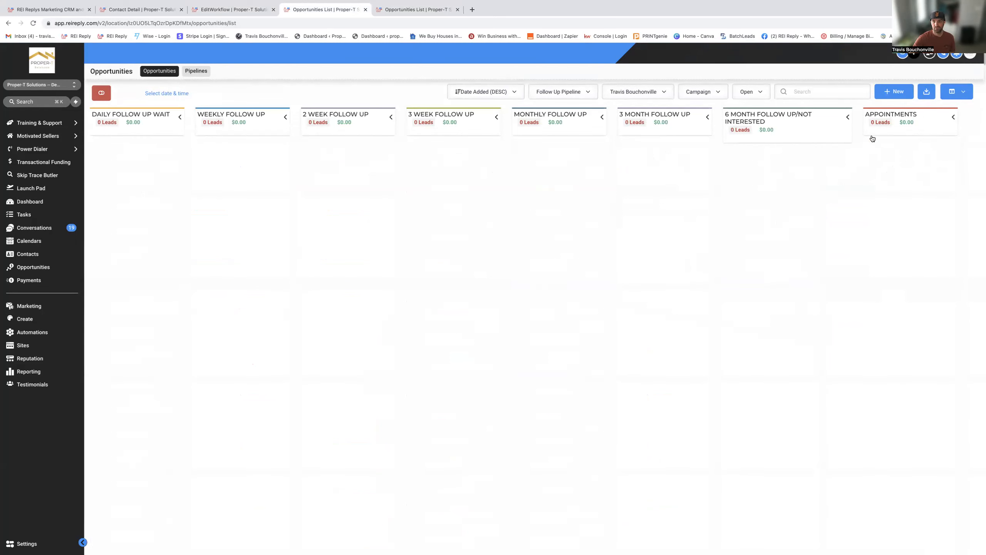
left_click(421, 9)
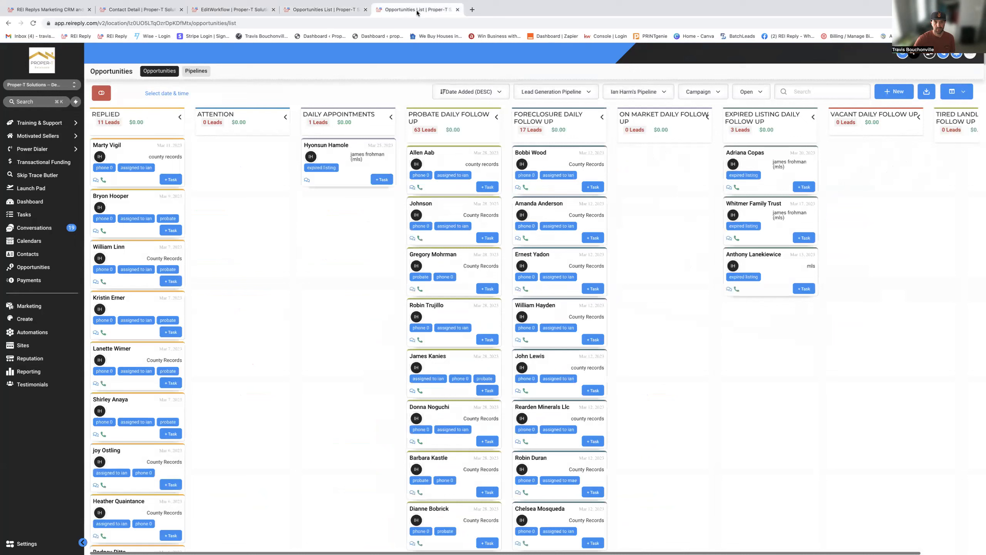
left_click(646, 93)
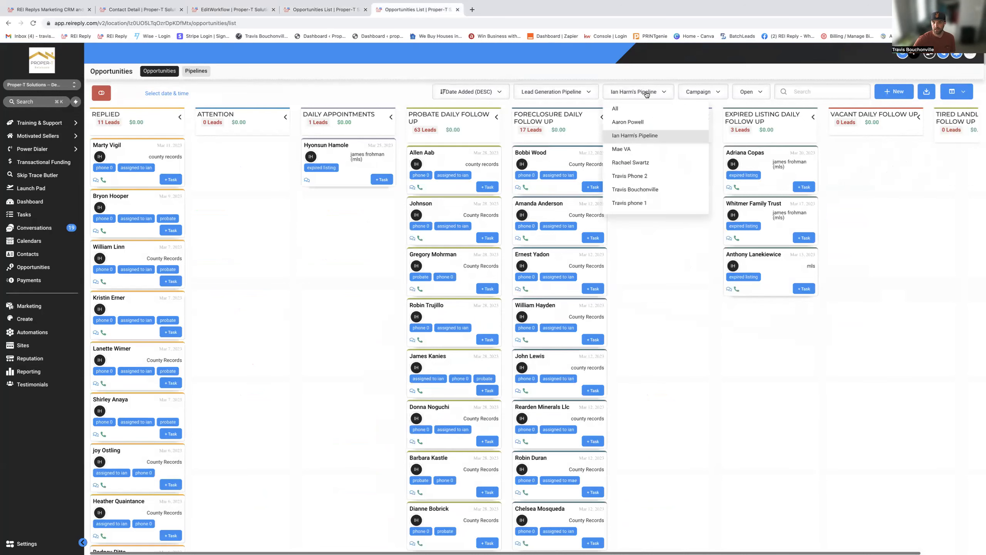
left_click(634, 189)
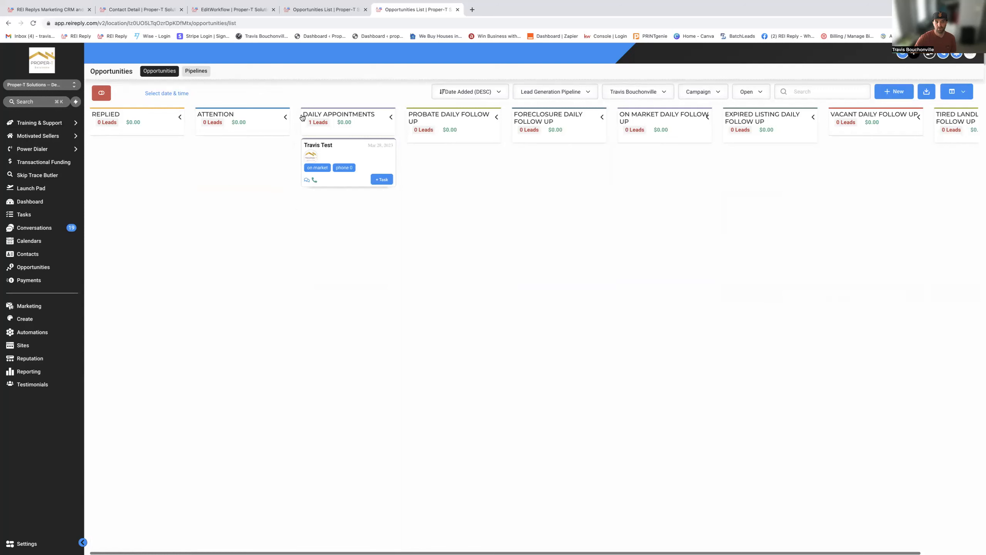
- Check the Follow Up Pipeline board for the test contact, and return to the Appointments workflow
mouse_move(312, 3)
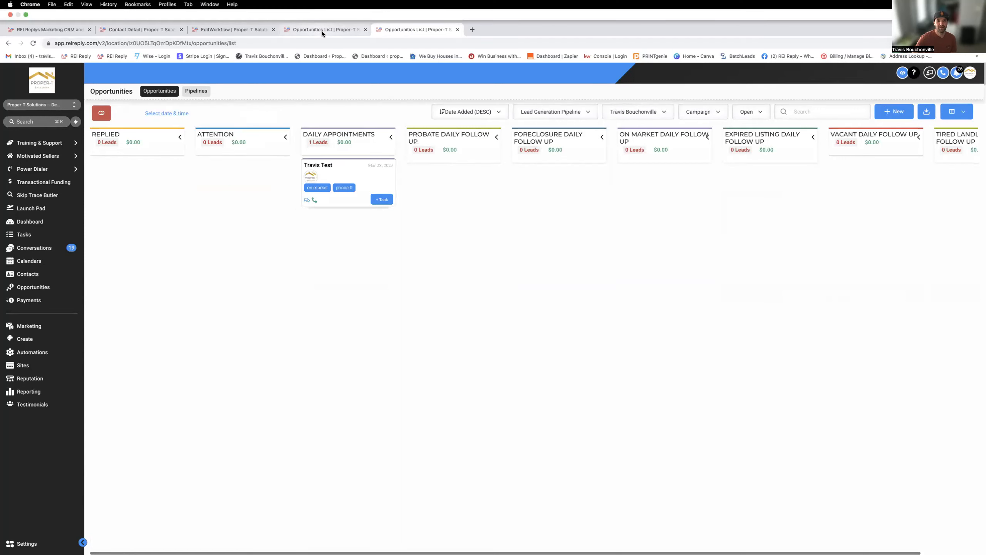
left_click(322, 31)
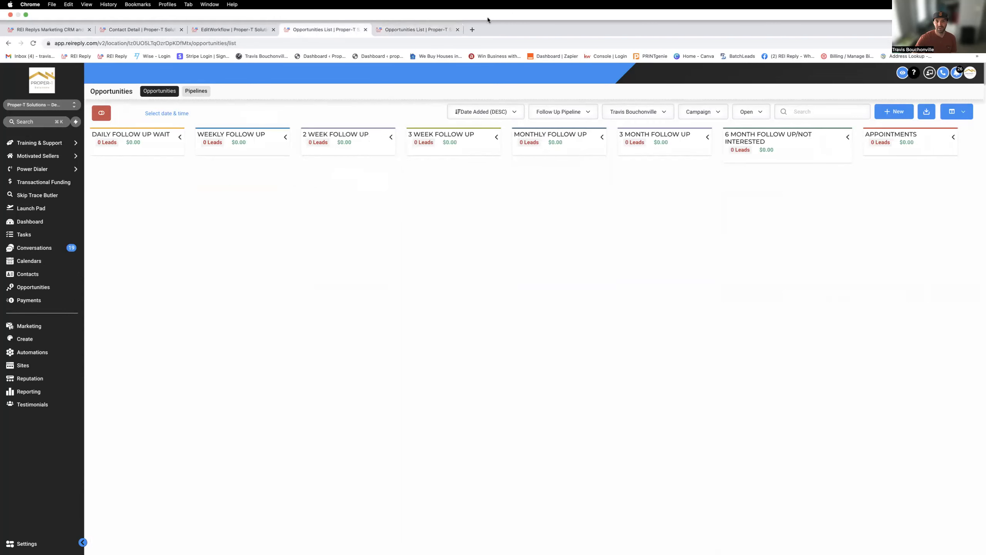
left_click(236, 29)
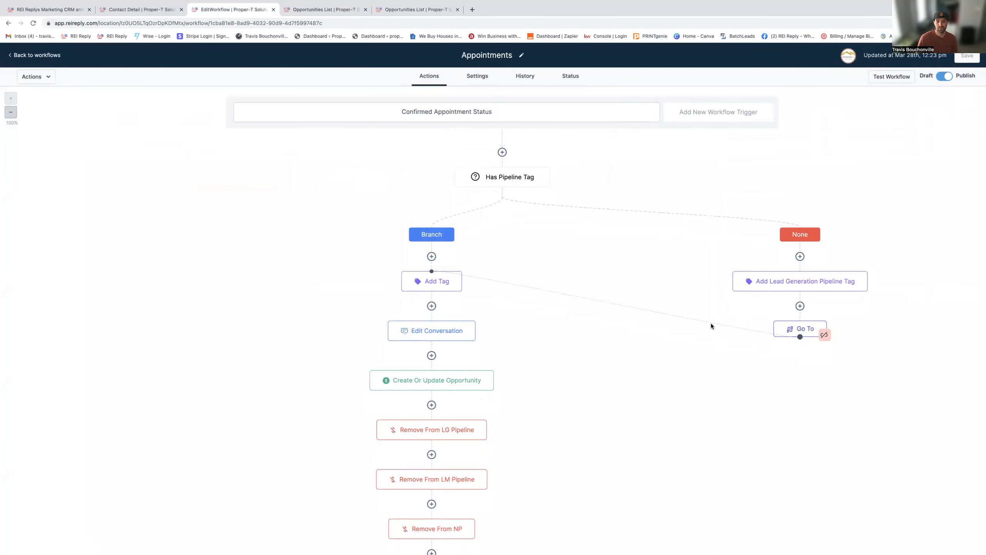